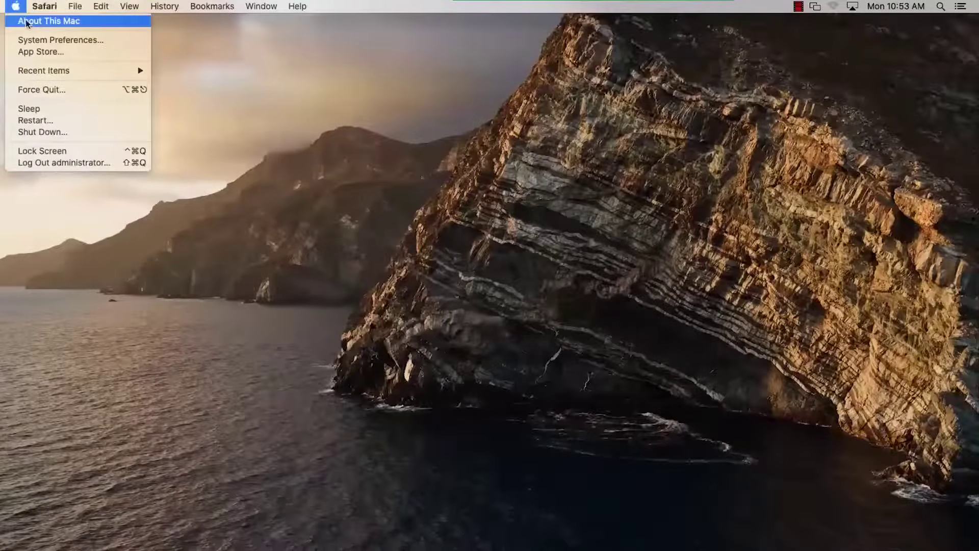
Review About This Mac and bring up the full System Report hardware overview
click(26, 23)
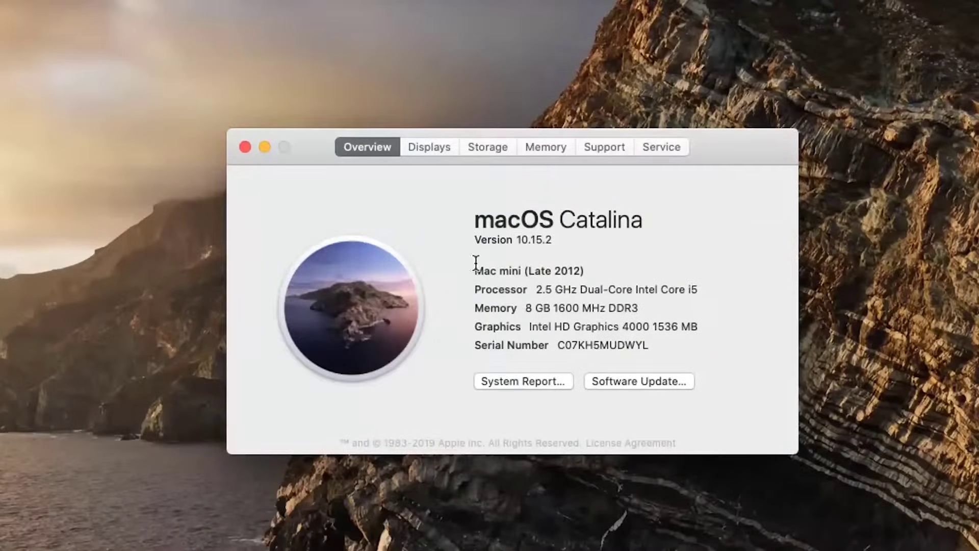
click(534, 381)
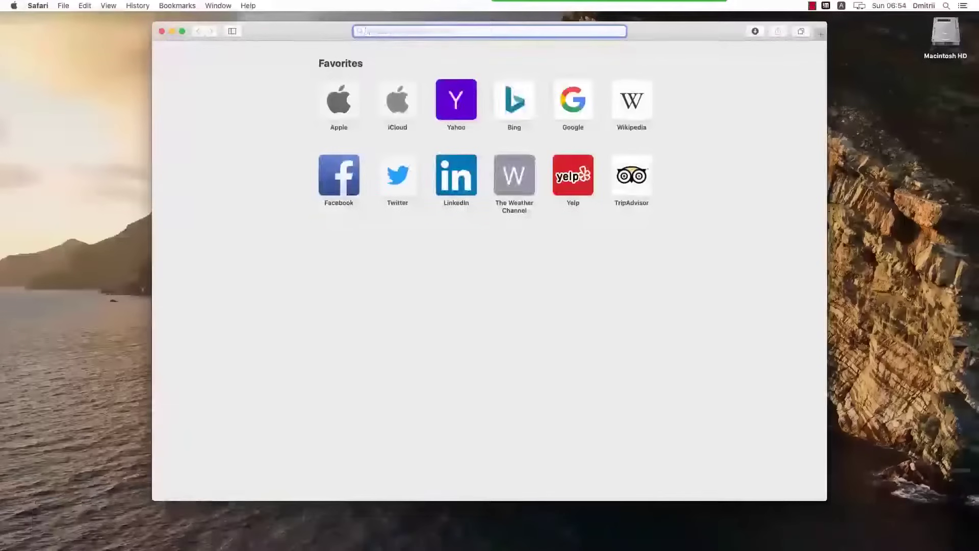
text(parallels)
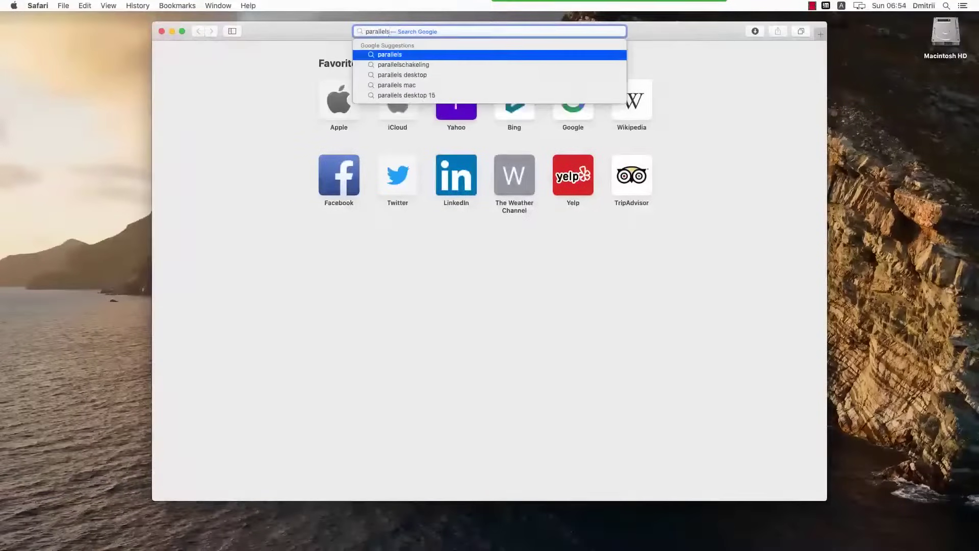
Search 'parallels desktop', download Parallels Desktop for Mac from parallels.com and launch the downloaded installer
key(Down)
key(Return)
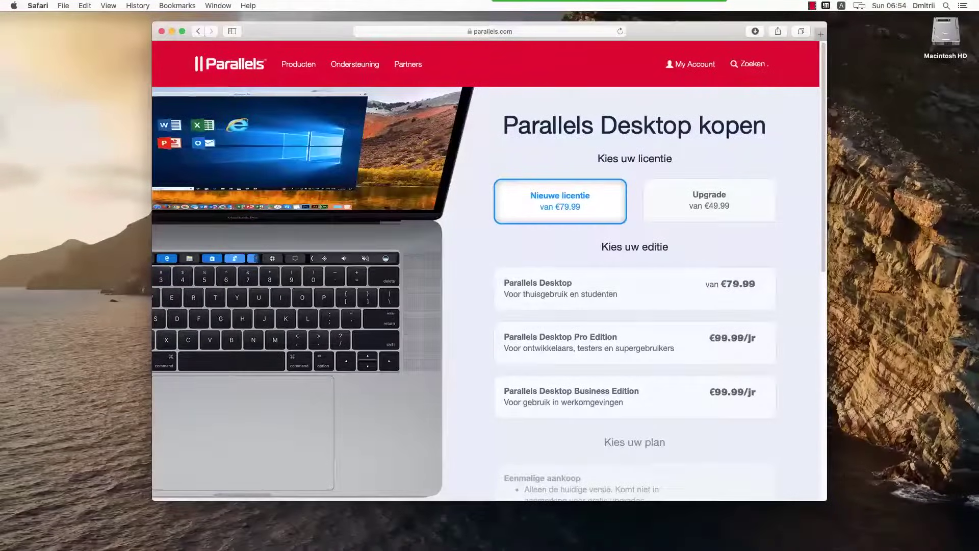
click(434, 119)
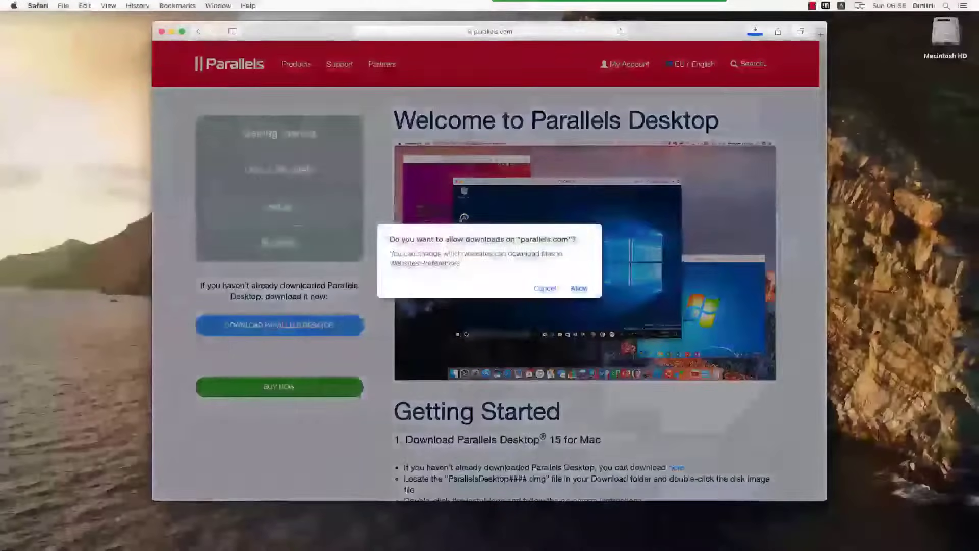
click(580, 289)
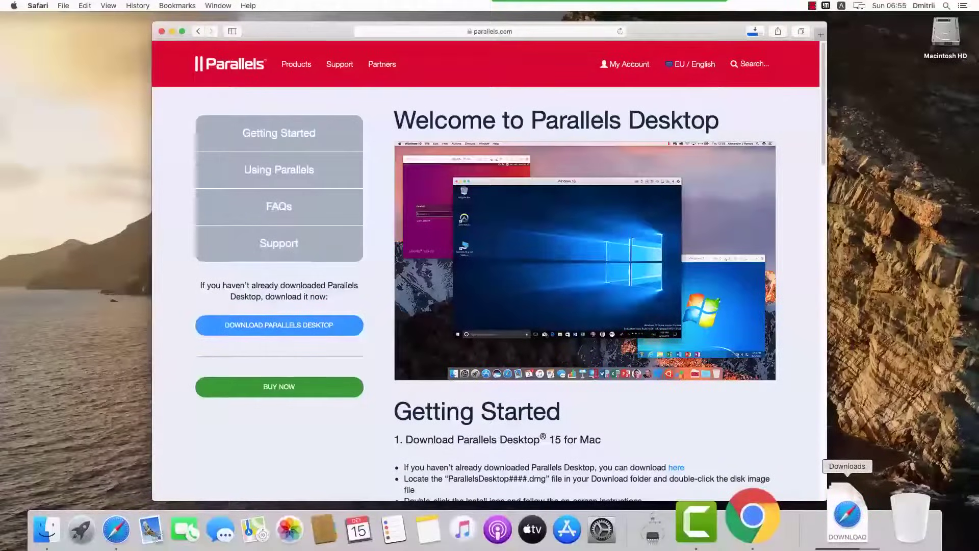
click(847, 514)
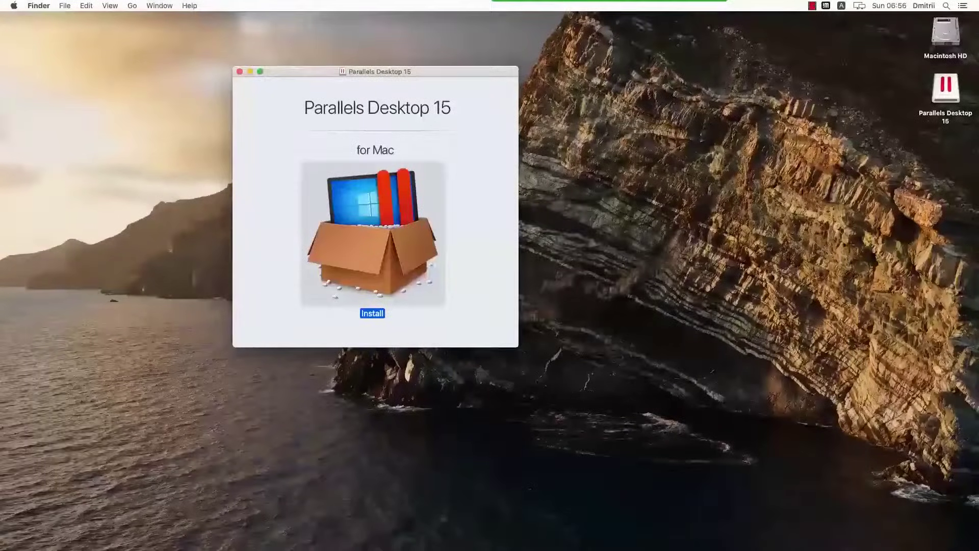
Run the Parallels installer, paste the admin password to approve it and allow Downloads folder access
key(Return)
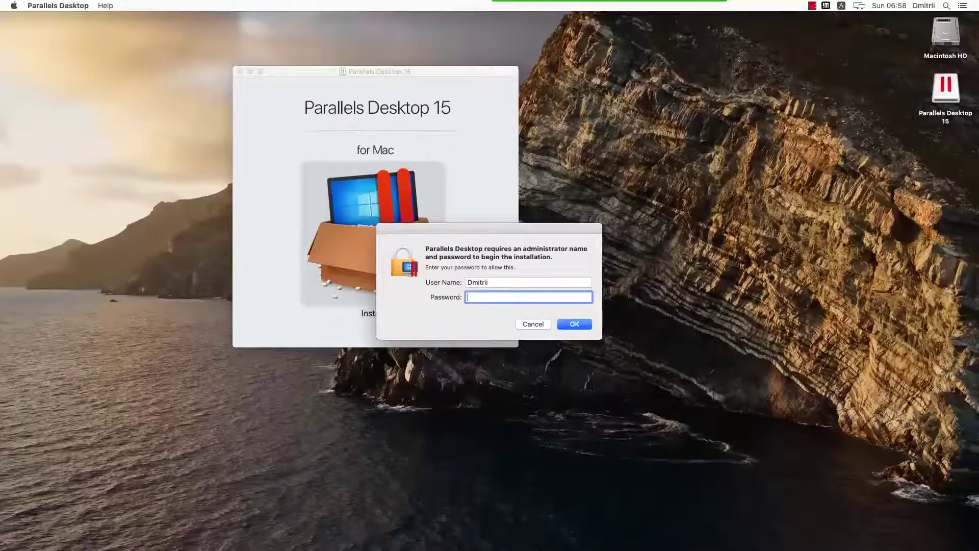
right_click(501, 297)
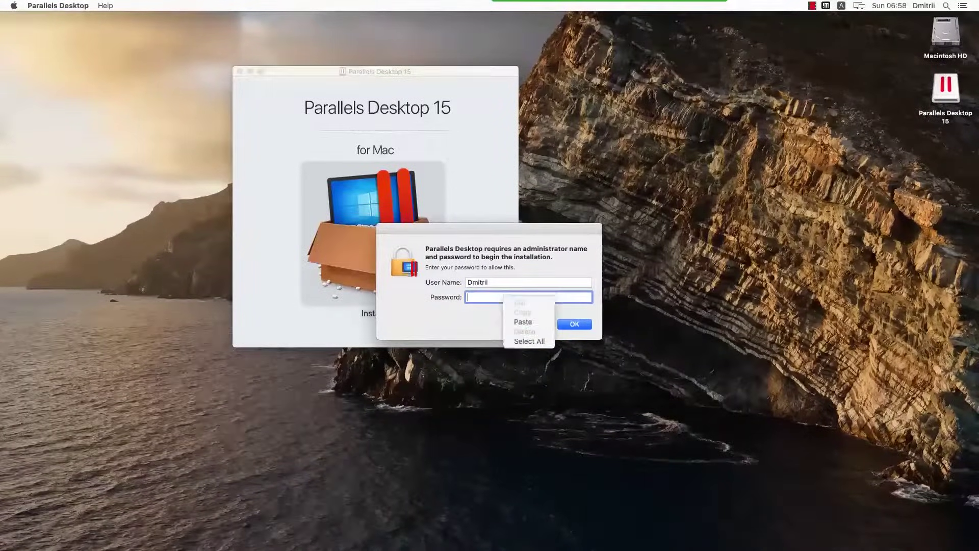
click(521, 320)
click(575, 324)
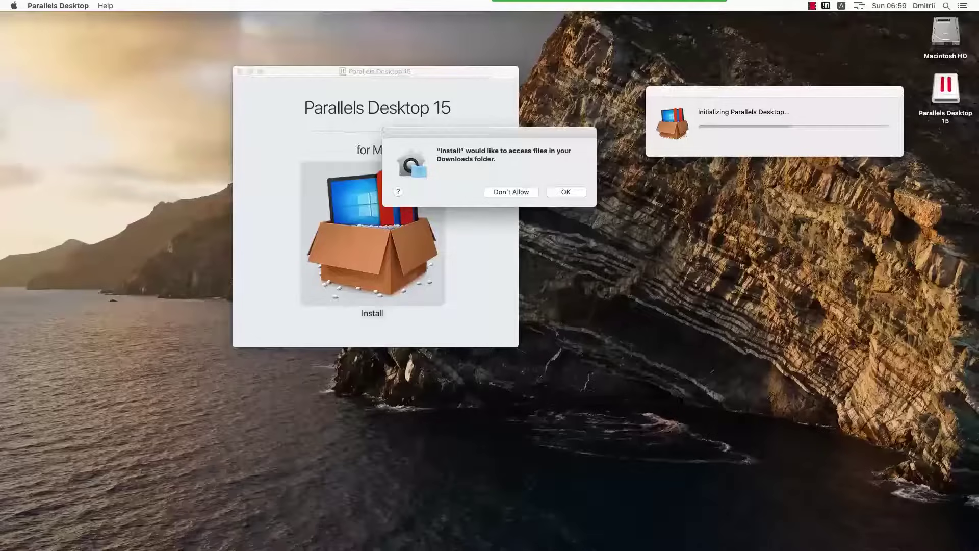
key(Return)
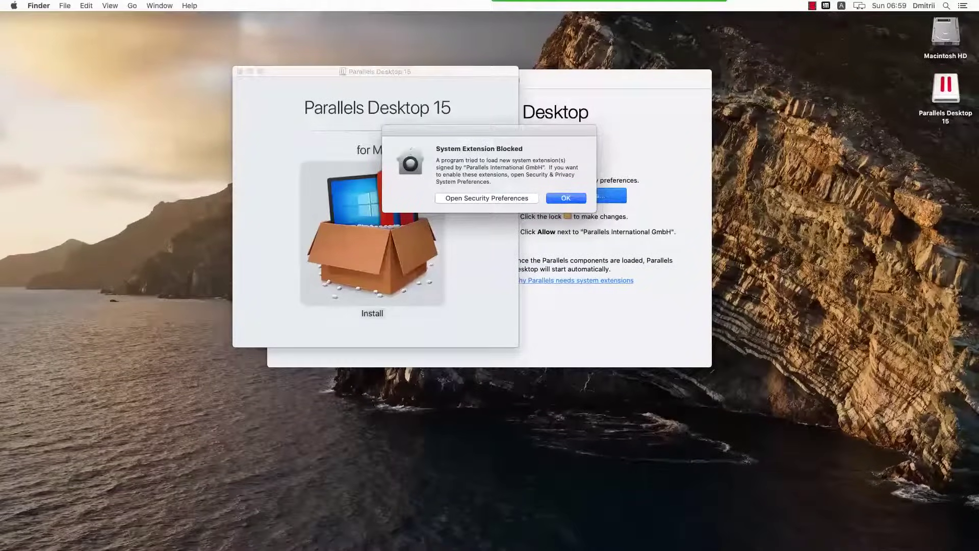
Unlock Security & Privacy preferences with the pasted administrator password
click(487, 198)
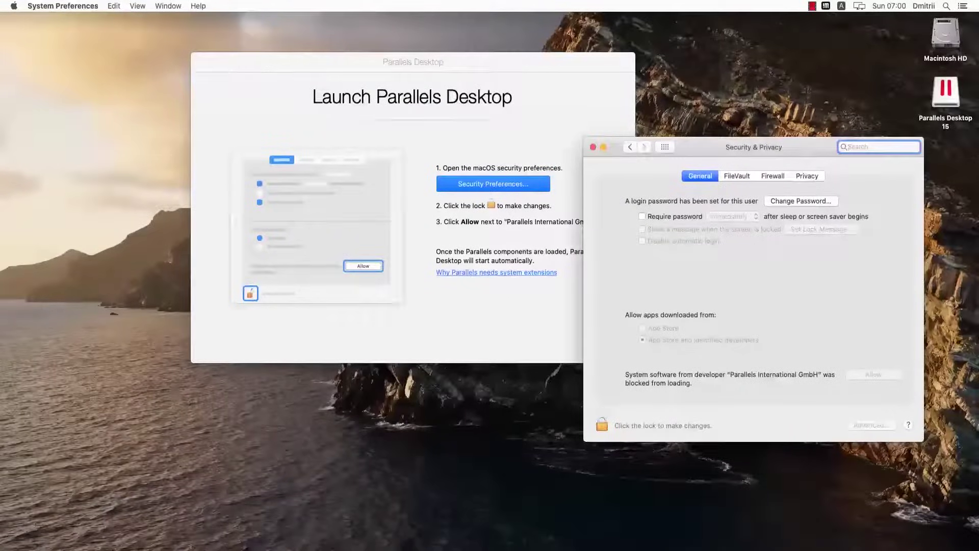
click(602, 426)
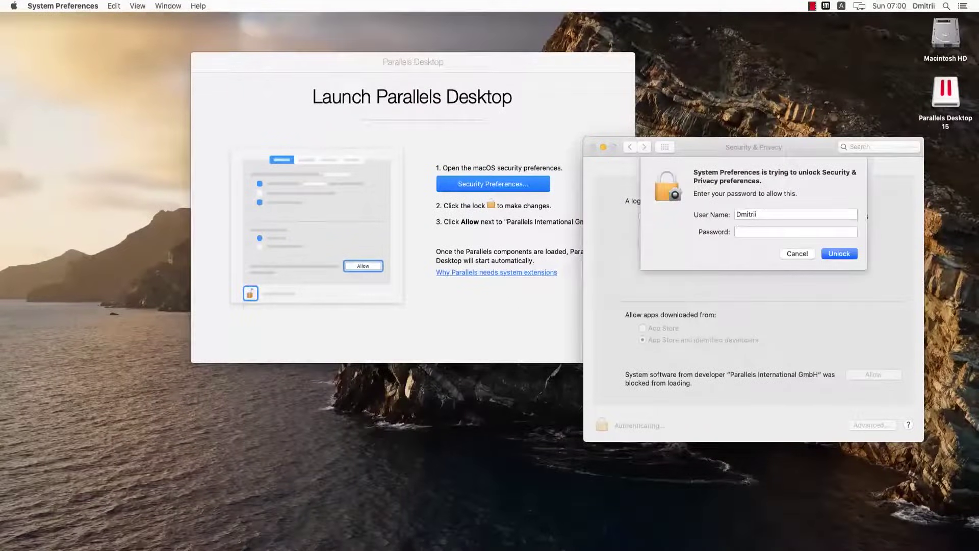
right_click(762, 232)
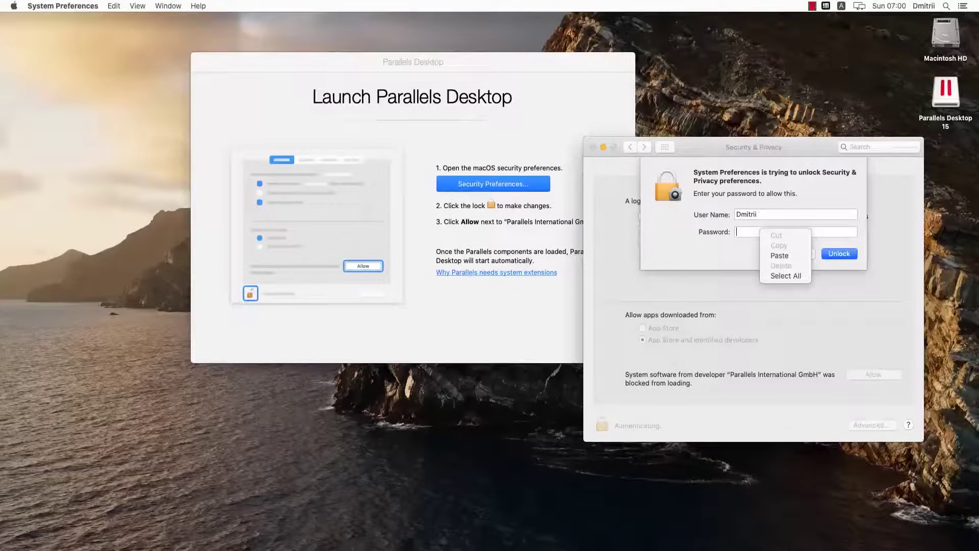
click(780, 256)
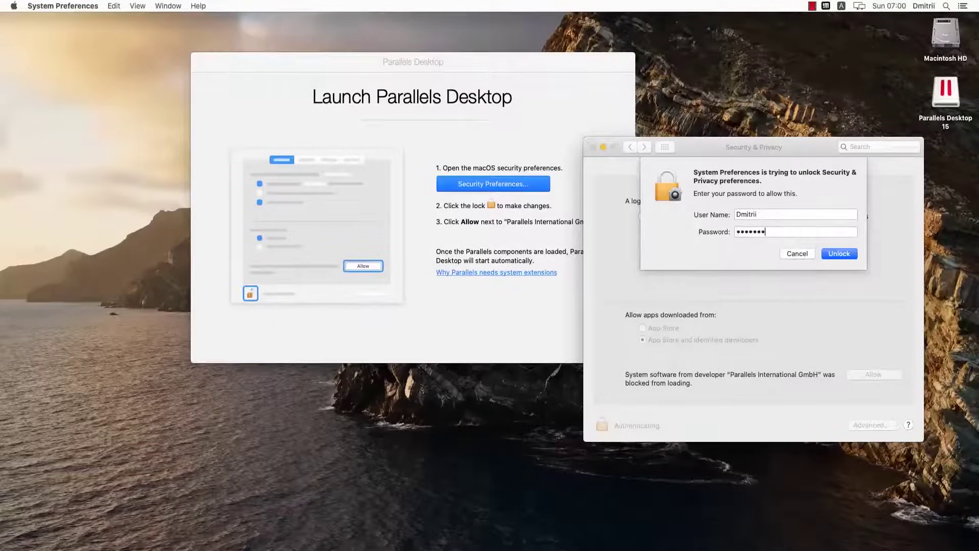
key(Return)
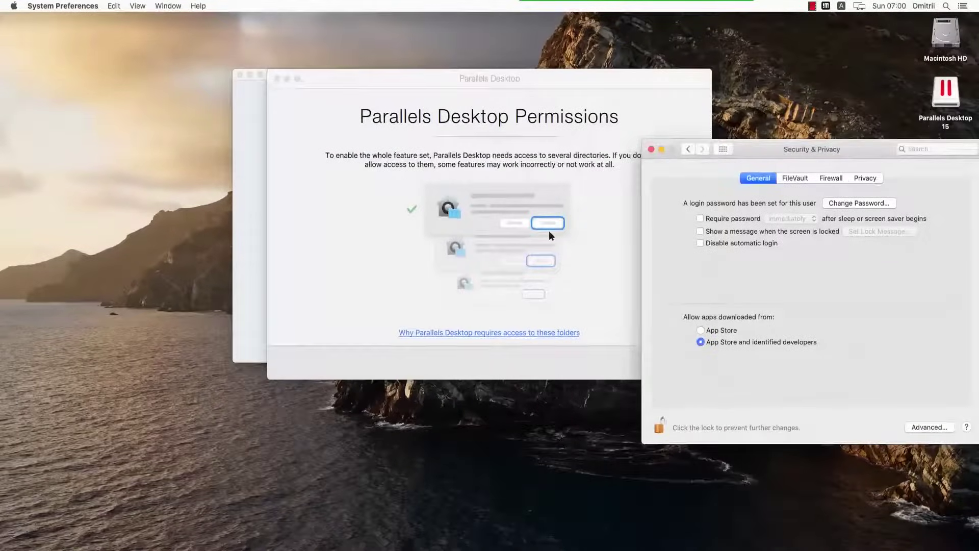
Grant Parallels Desktop access to the Desktop, Documents and Downloads folders
key(Return)
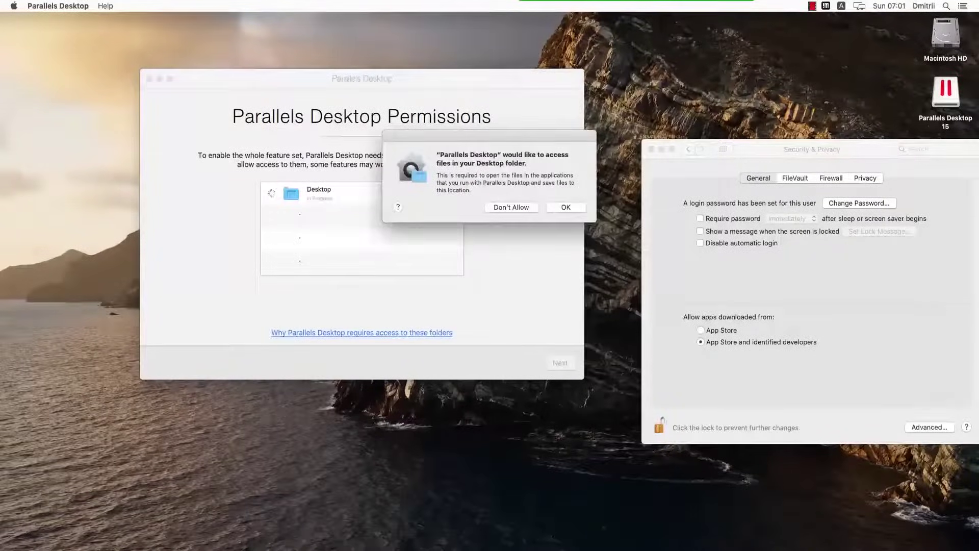
key(Return)
key(Return)
key(Return)
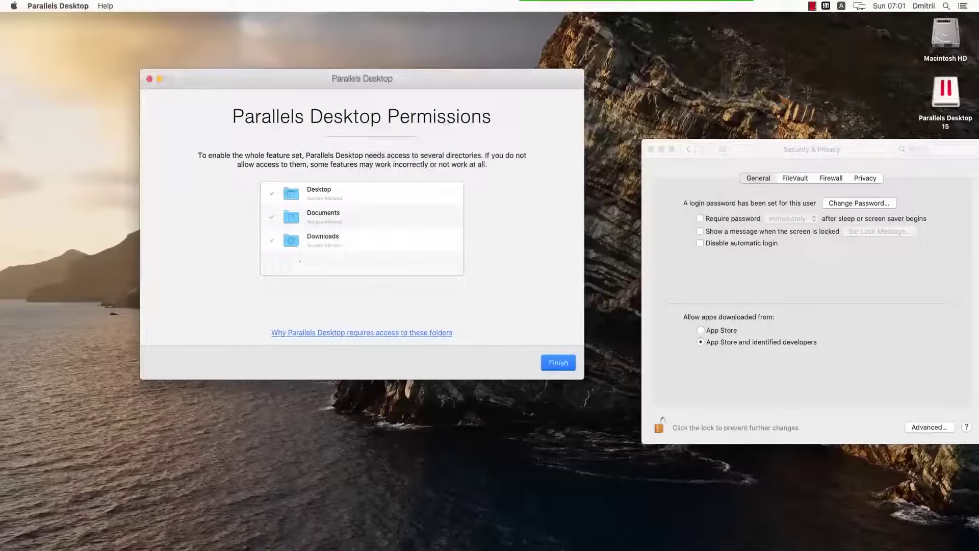
key(Return)
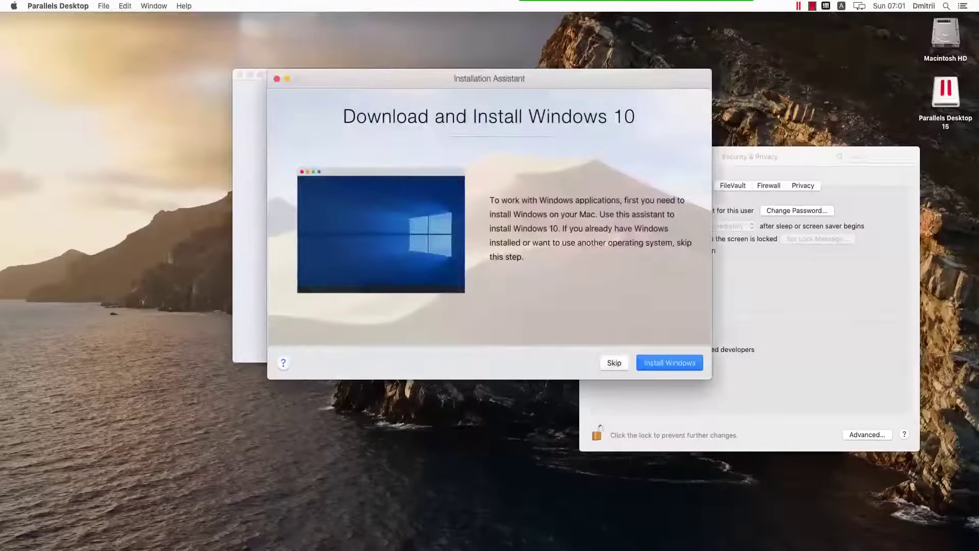
Start the Windows 10 download and install, then close the Parallels Desktop 15 installer window and recenter the VM window
key(super+q)
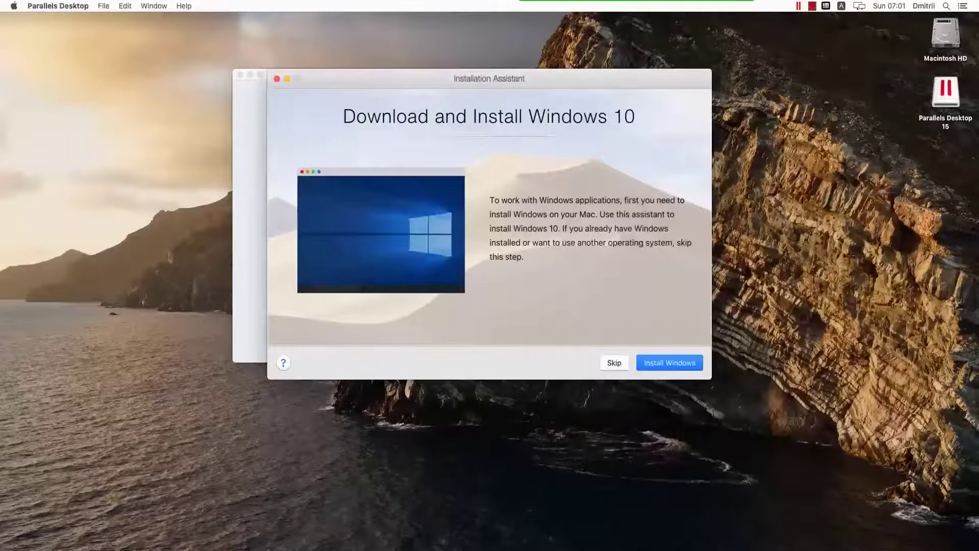
key(Return)
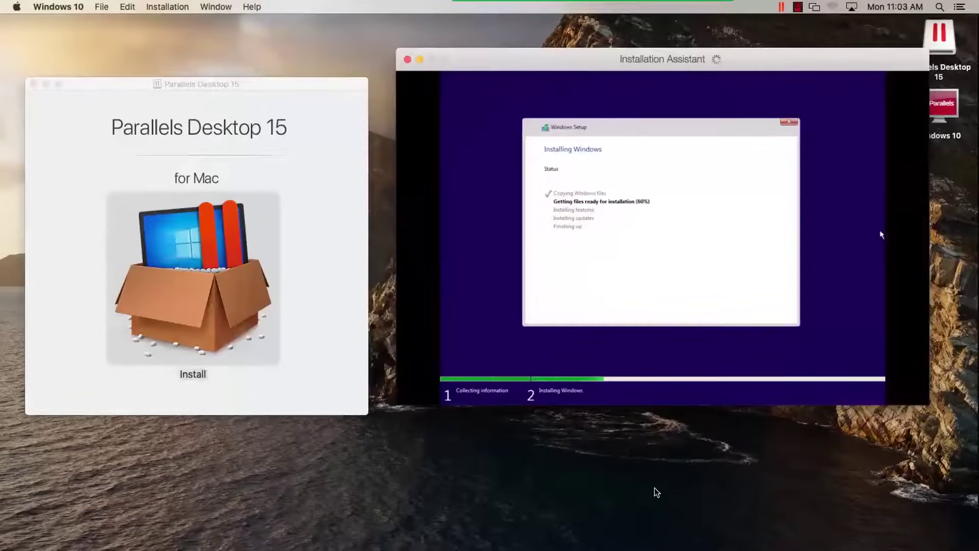
click(842, 449)
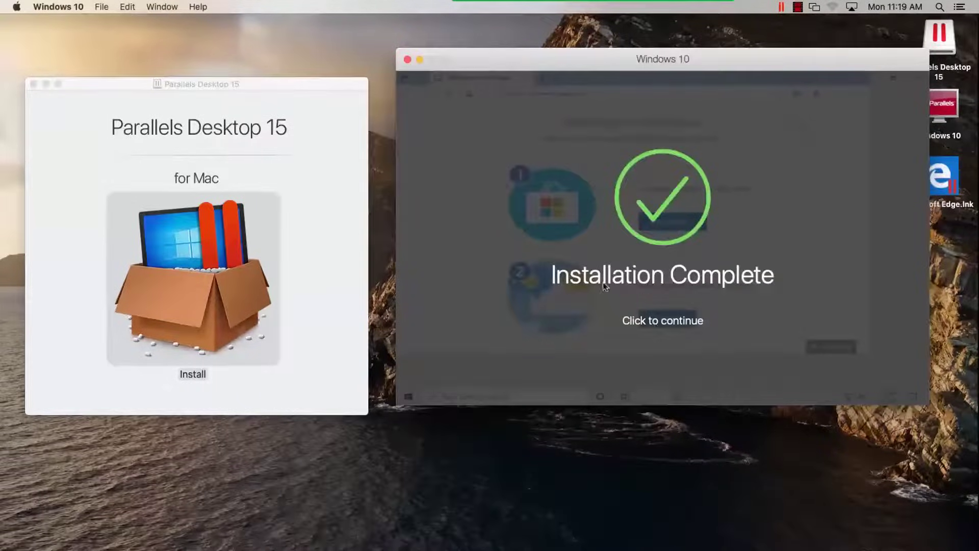
click(33, 85)
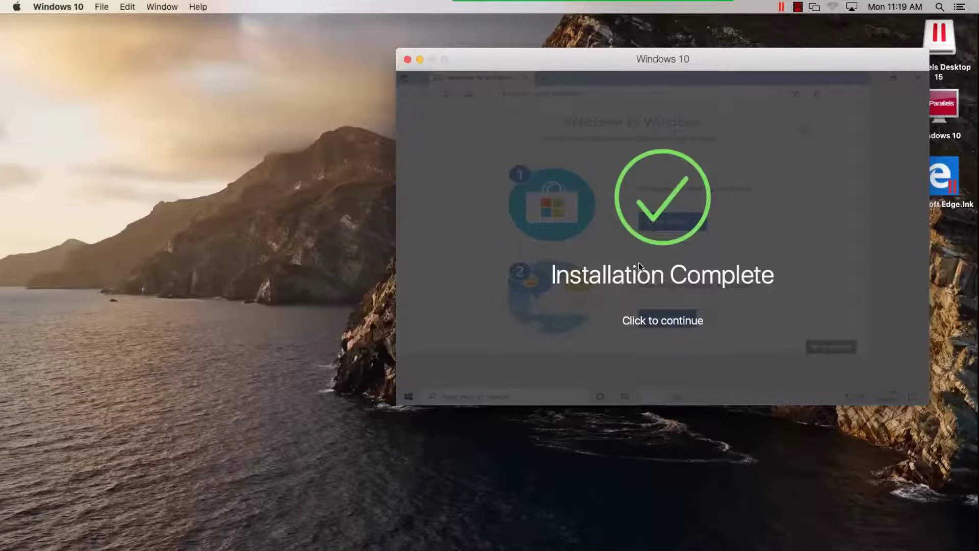
drag(596, 66, 417, 74)
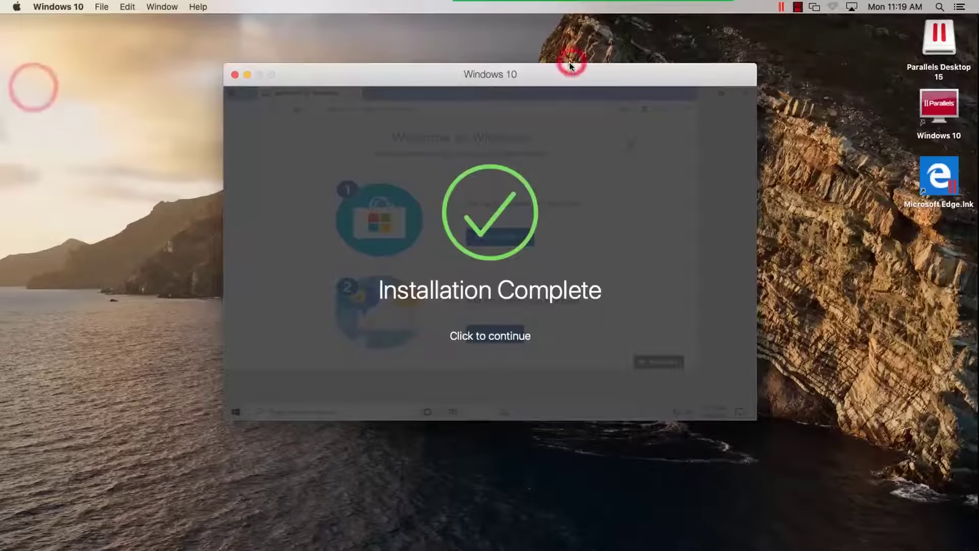
Fill in email, name, password and confirmation as a new user and submit Create Account
click(479, 334)
text(mail)
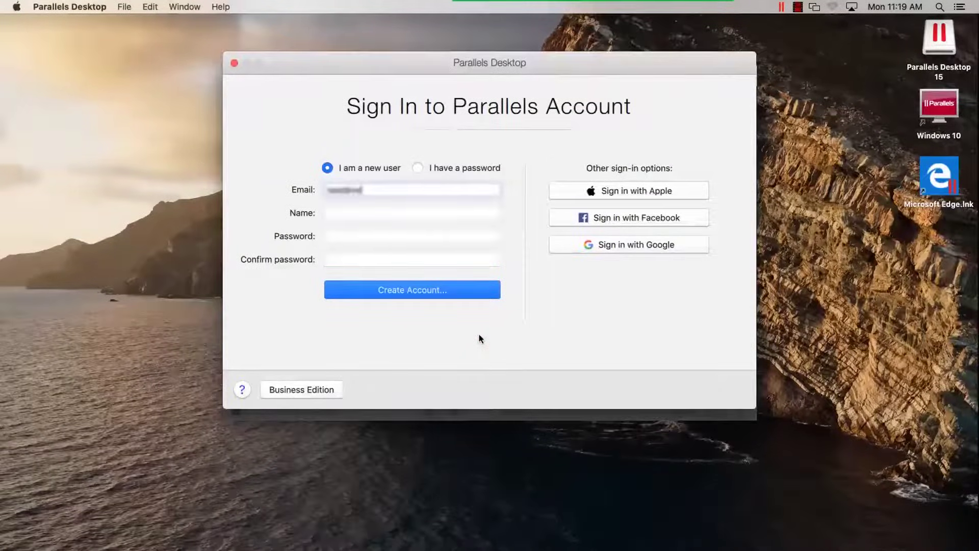
key(Tab)
text(t)
key(Tab)
text(password)
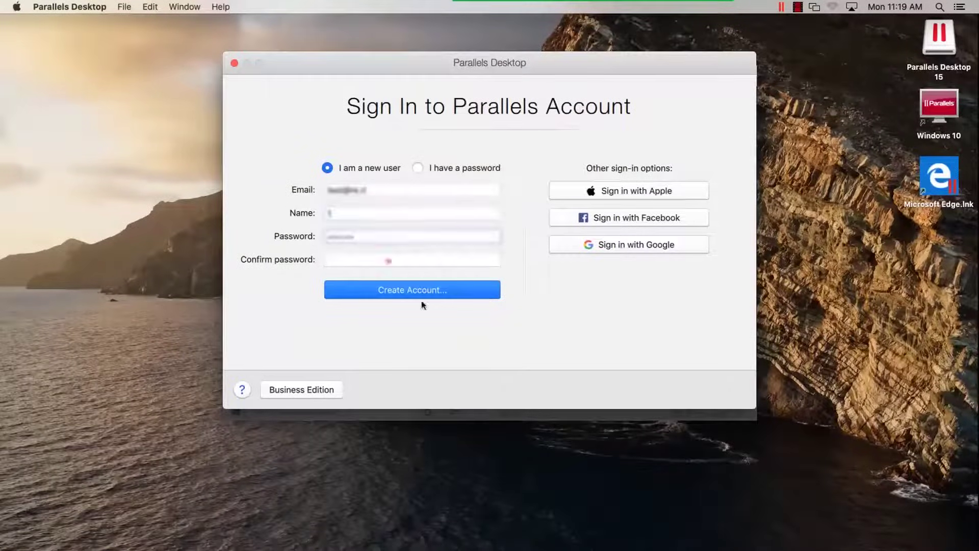
click(387, 261)
key(Tab)
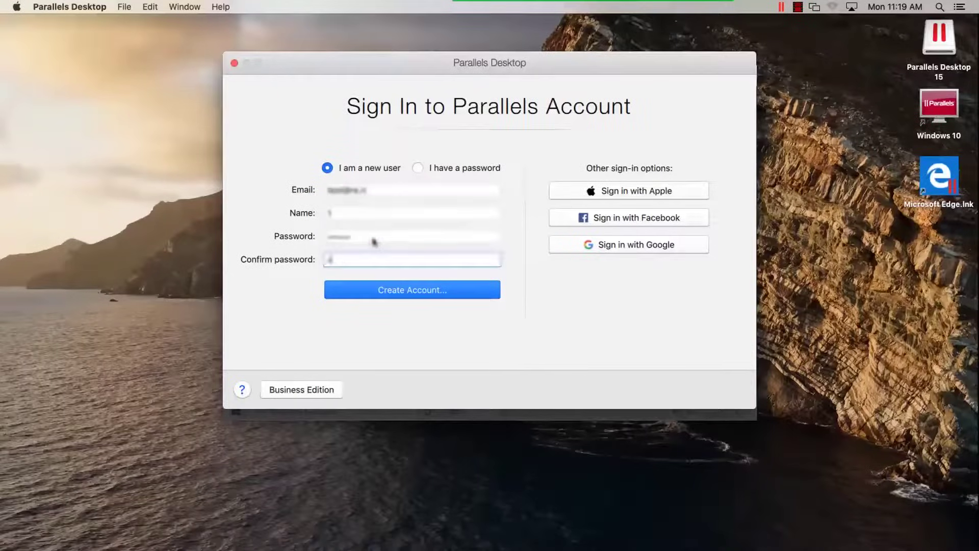
text(password)
click(408, 294)
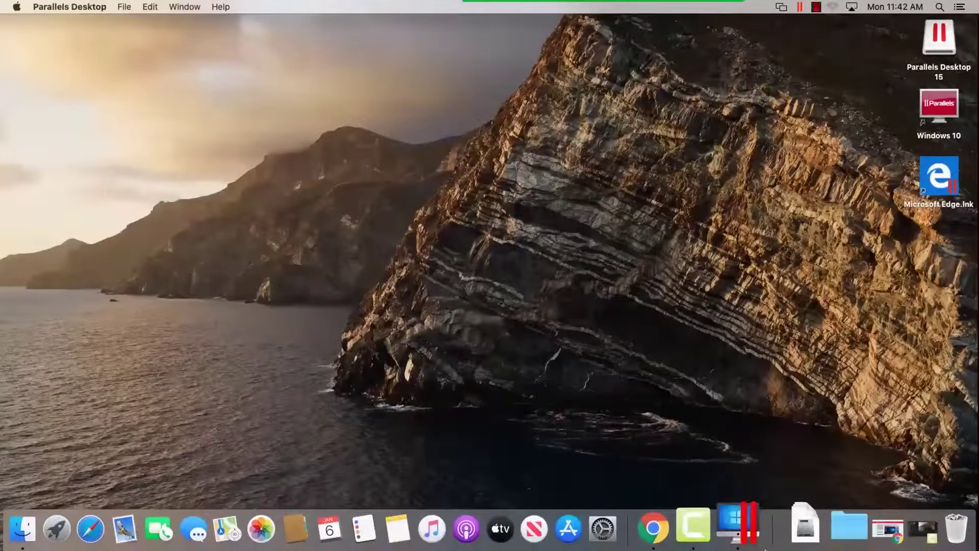
From Control Center, raise the Windows 10 VM's memory to 4472 MB and confirm the out-of-range change
right_click(747, 530)
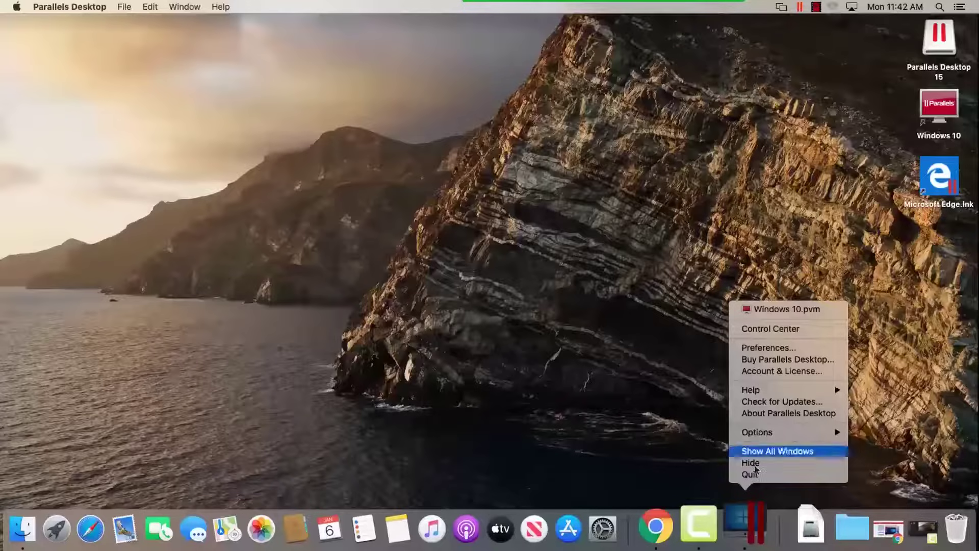
click(749, 328)
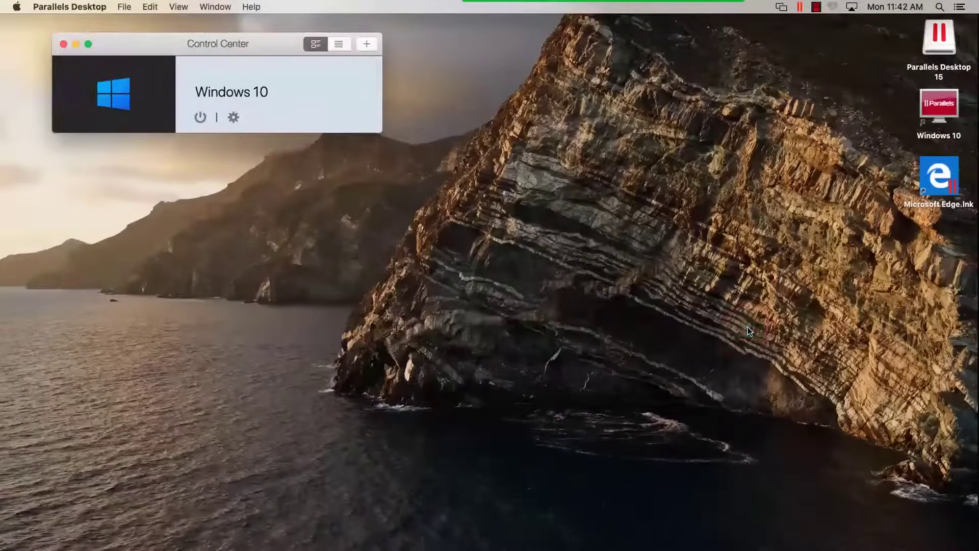
click(235, 115)
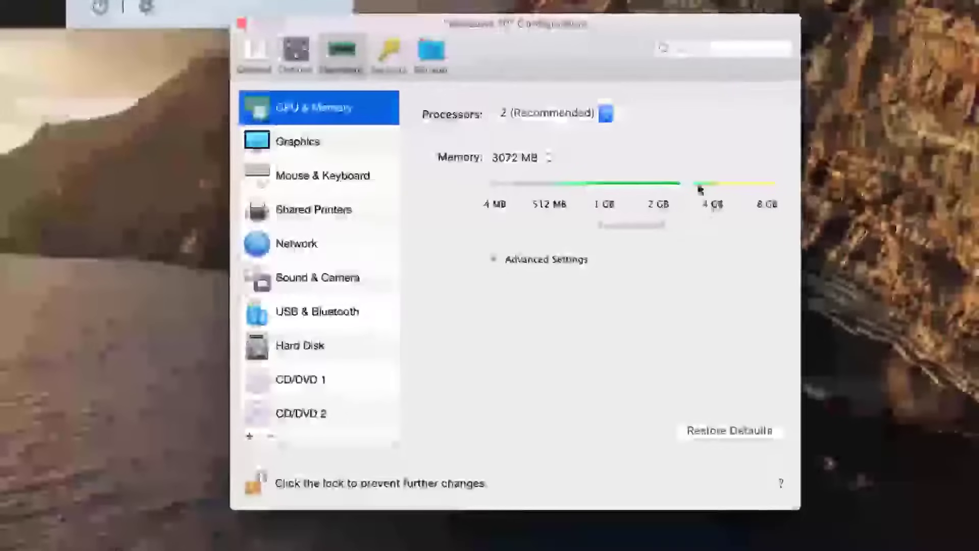
drag(689, 184, 717, 185)
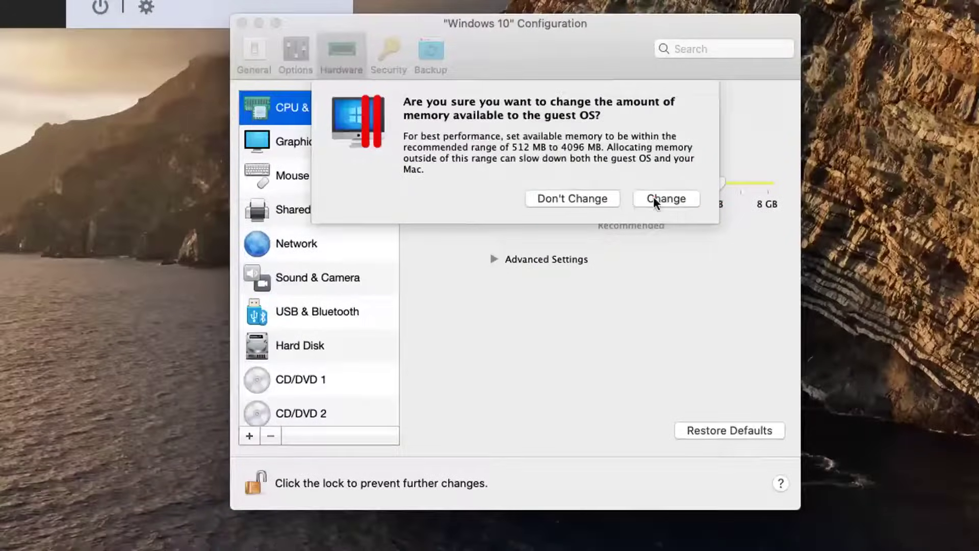
click(656, 197)
Set the VM's graphics memory to 1 GB and close the configuration window
click(331, 147)
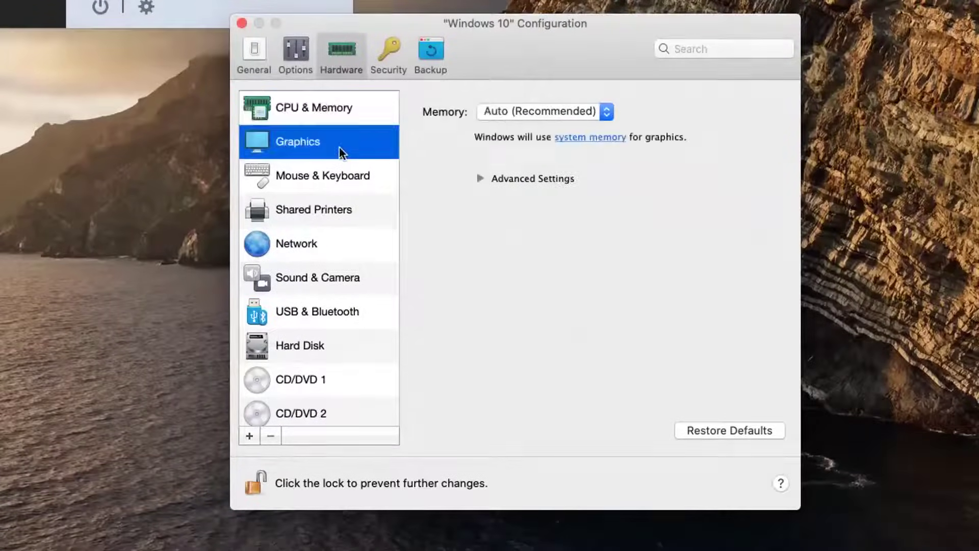
click(606, 113)
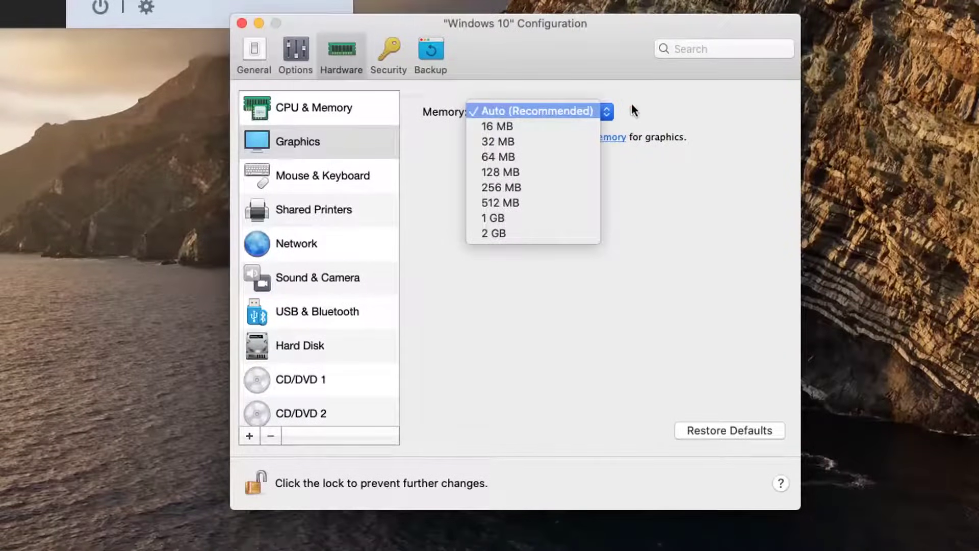
click(631, 103)
click(605, 111)
click(508, 218)
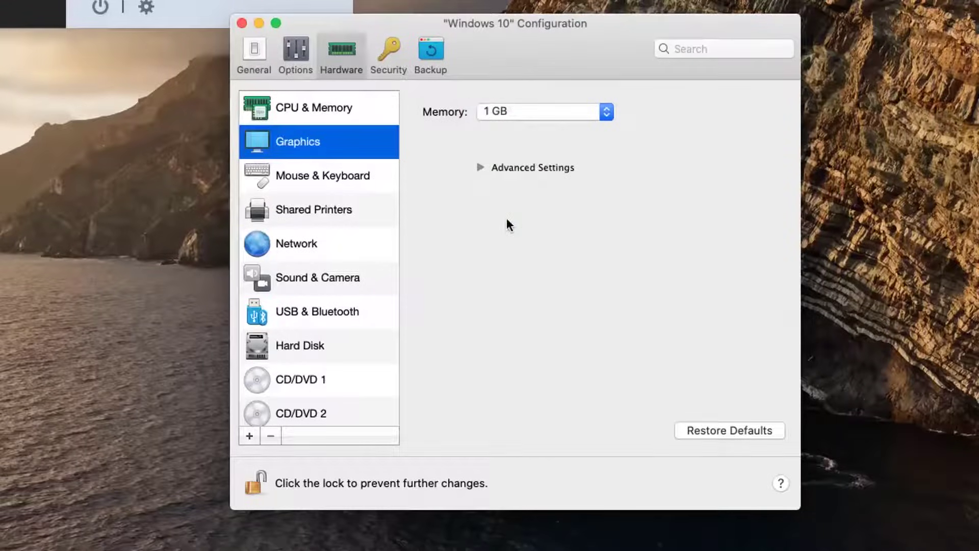
click(480, 168)
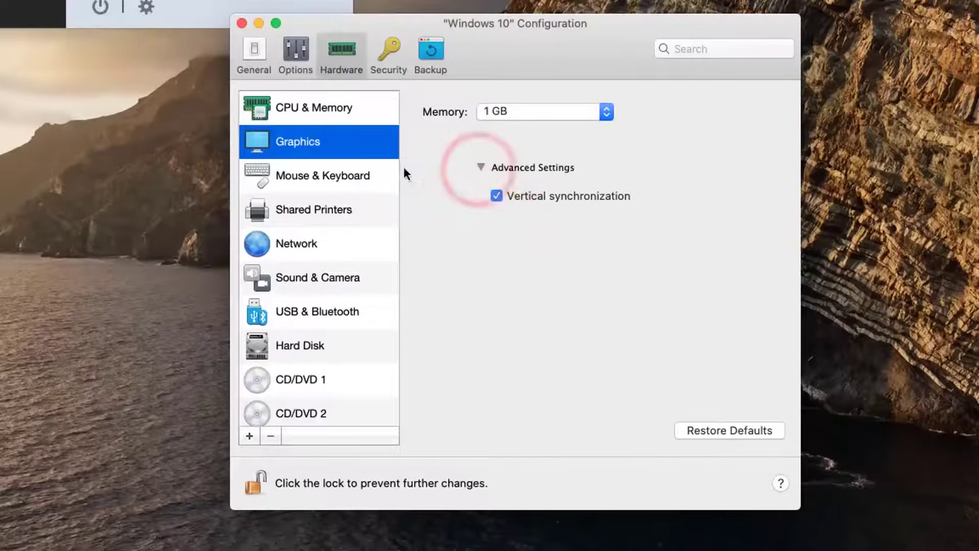
click(240, 24)
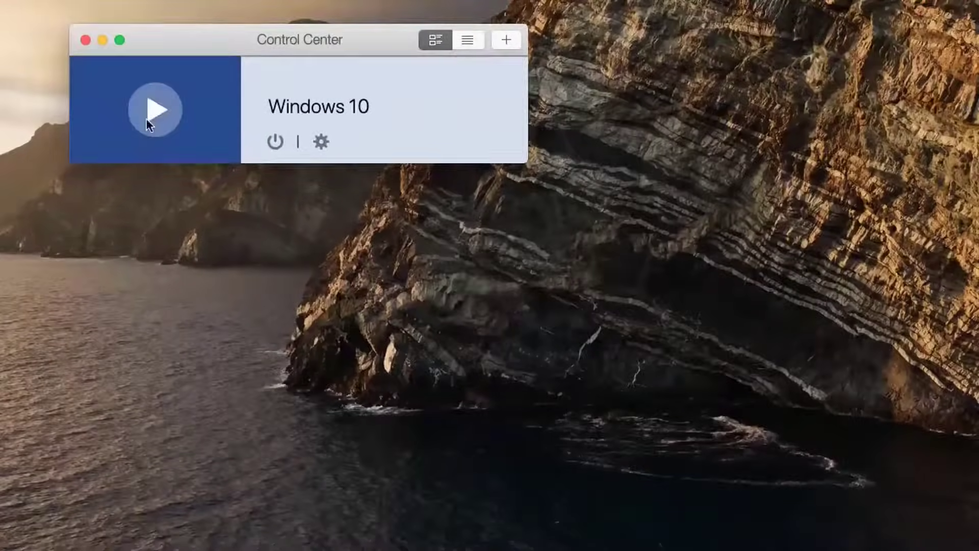
Start the Windows 10 VM, dismissing the trial notice and accepting the recommended maximum memory
click(146, 118)
click(696, 390)
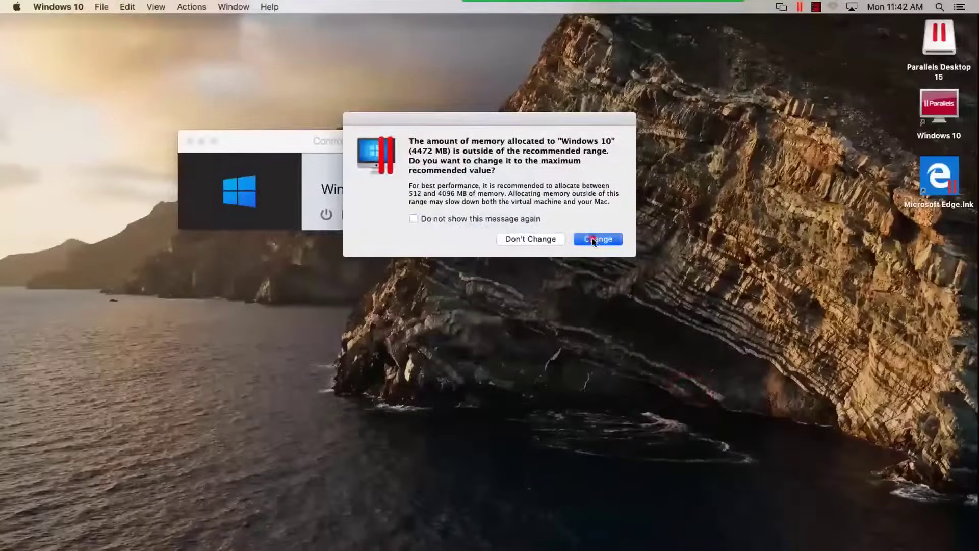
click(595, 241)
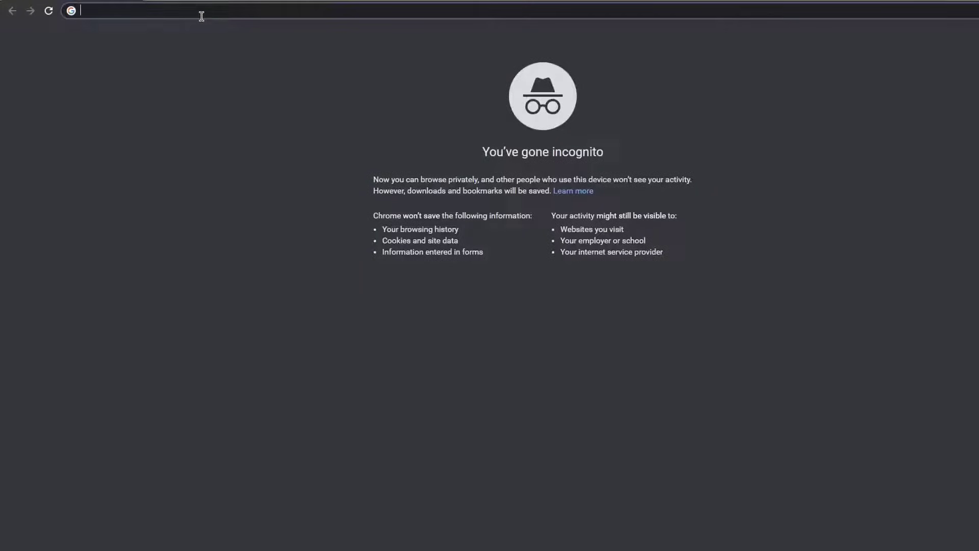
text(3ds)
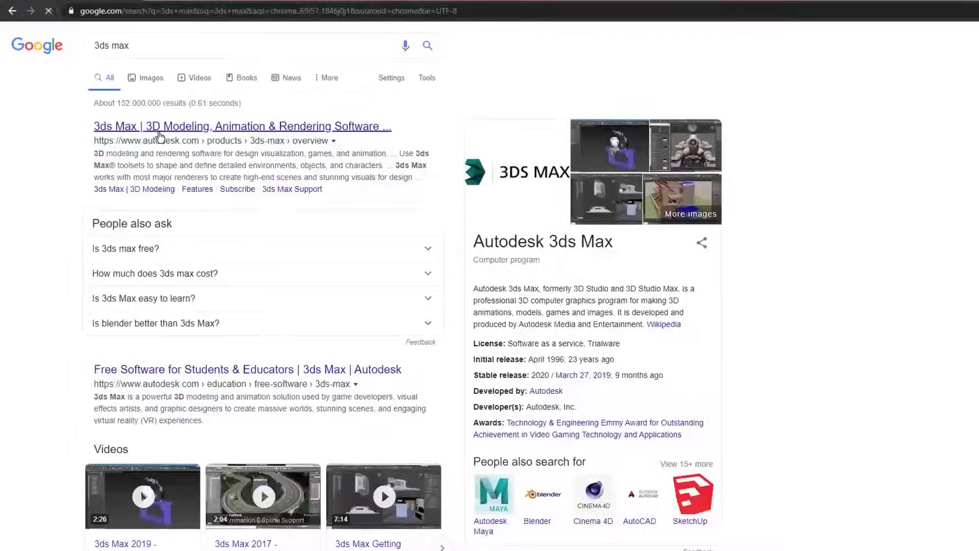
Reach the Autodesk 3ds Max page and begin the free trial download flow
click(159, 132)
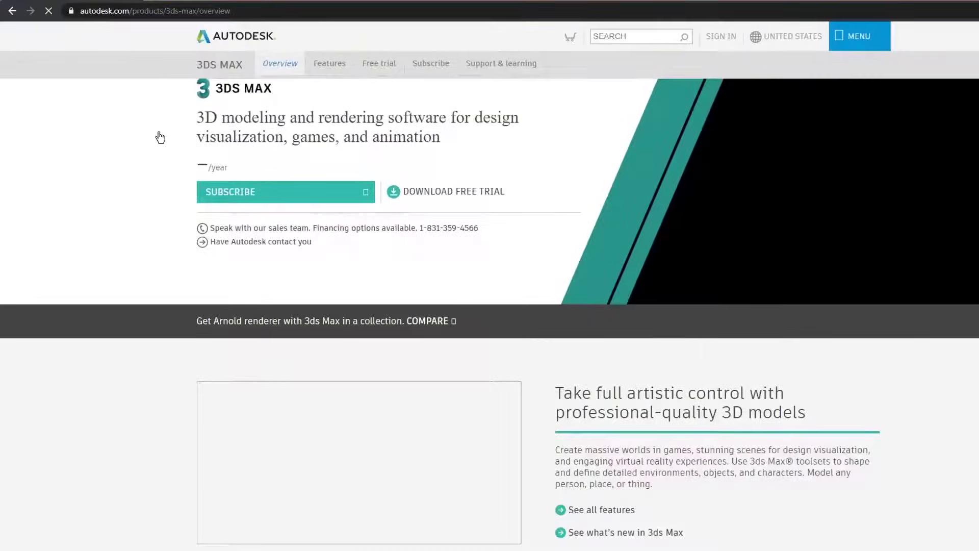
click(457, 244)
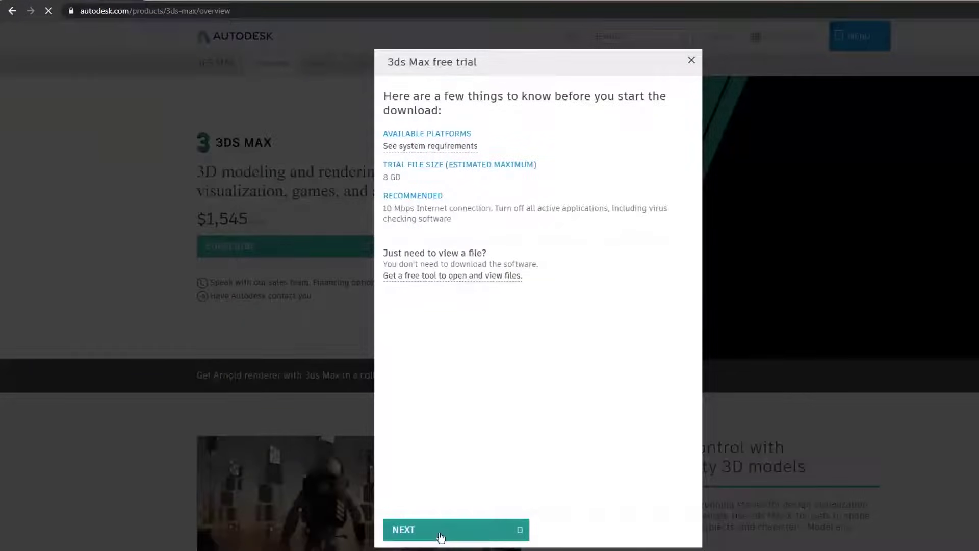
click(441, 538)
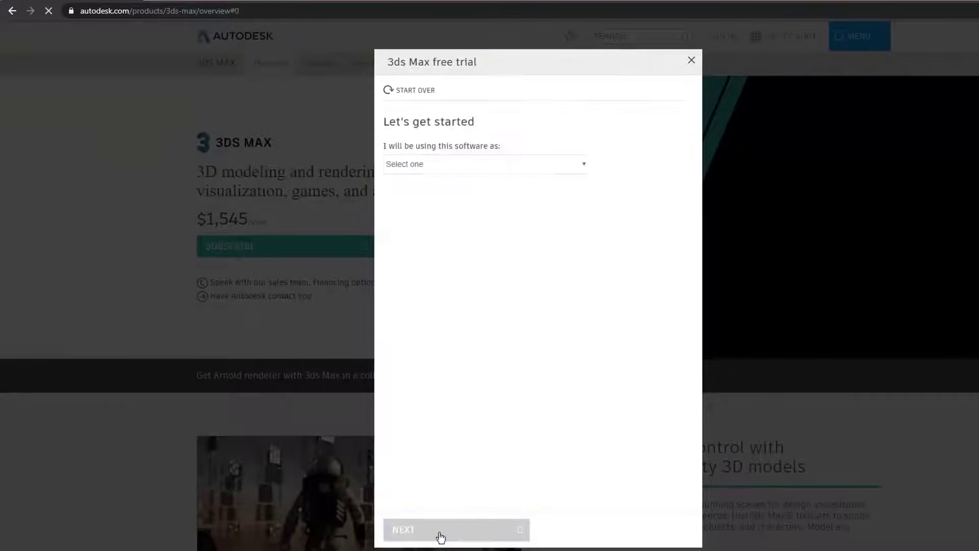
Choose 'A student or teacher', go to the Education Community and start creating an education account
click(452, 167)
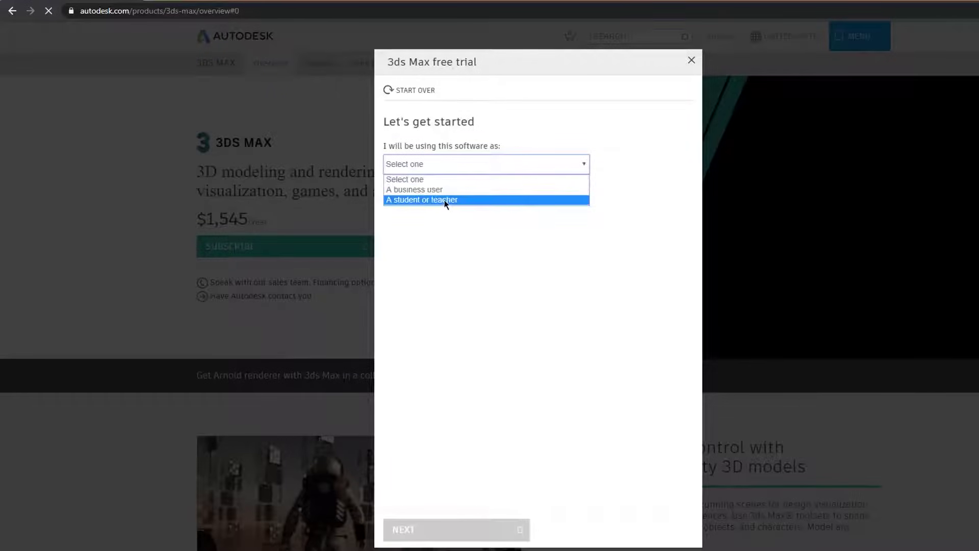
click(444, 200)
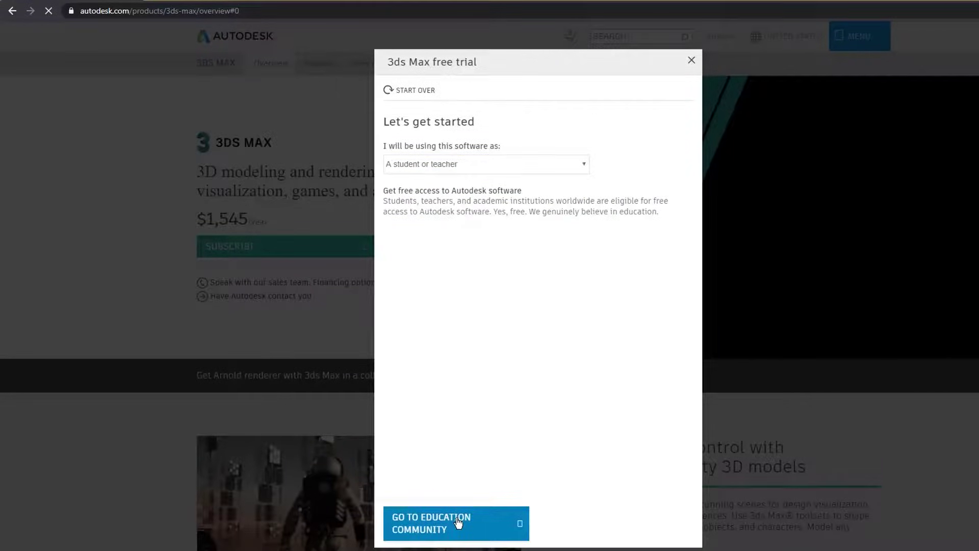
click(458, 523)
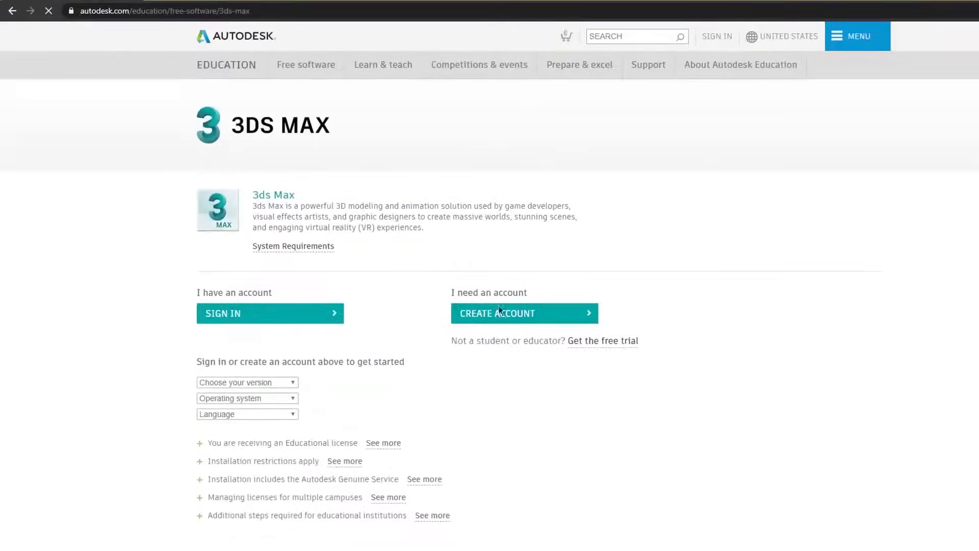
click(499, 312)
click(550, 193)
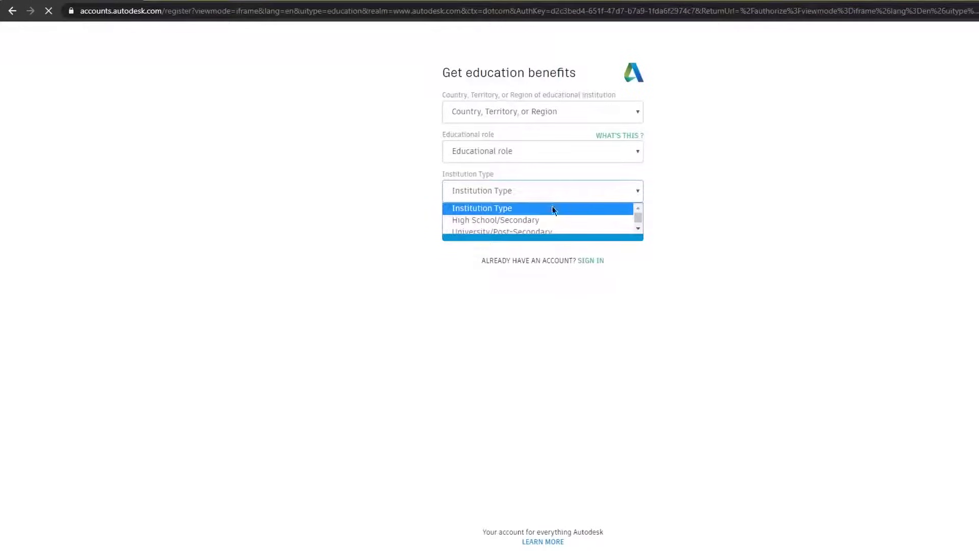
scroll(553, 216, down, 1)
click(547, 227)
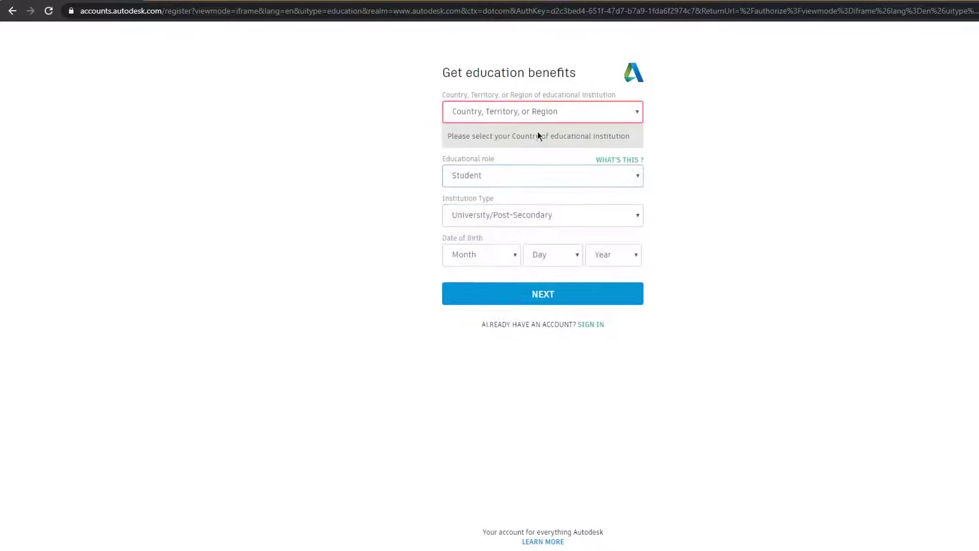
click(537, 113)
scroll(516, 212, down, 5)
scroll(478, 312, down, 5)
click(487, 248)
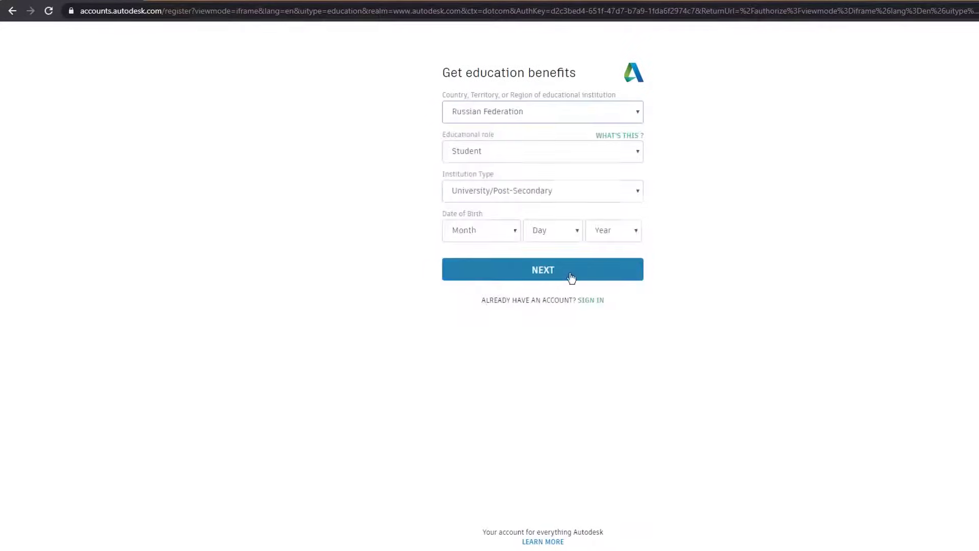
click(508, 230)
click(471, 258)
click(551, 230)
click(535, 259)
click(613, 230)
click(619, 359)
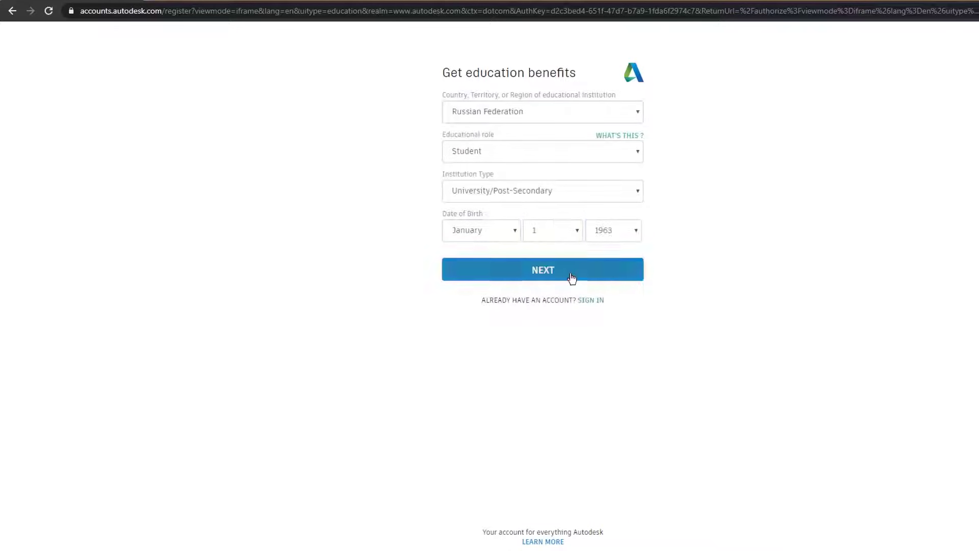
click(571, 278)
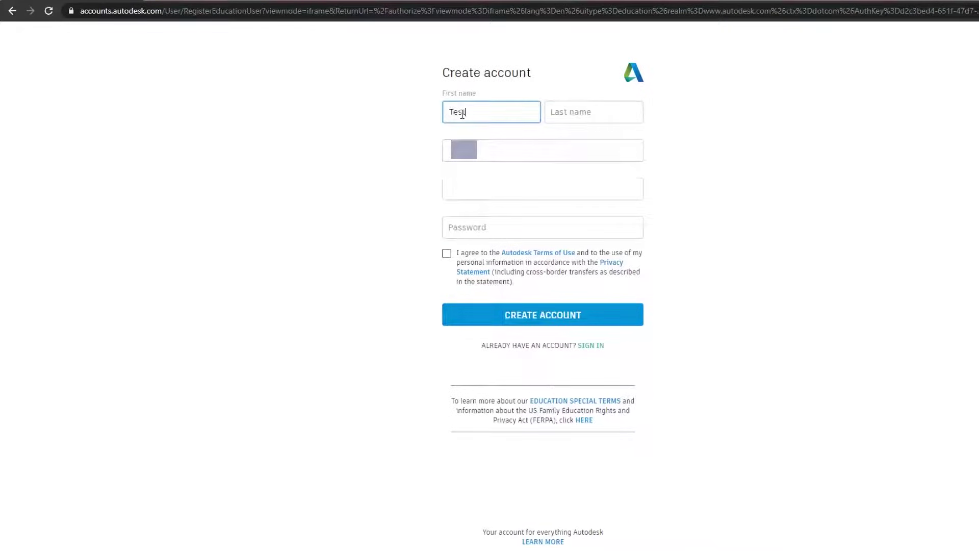
Enter name, pasted email and password, agree to the terms and create the Autodesk account
key(Tab)
text(T)
key(Tab)
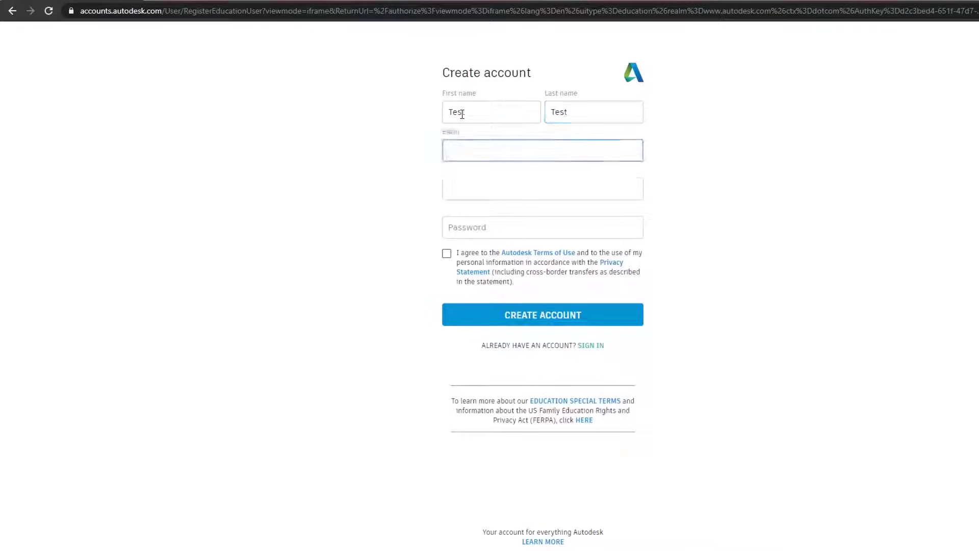
key(ctrl+v)
key(Tab)
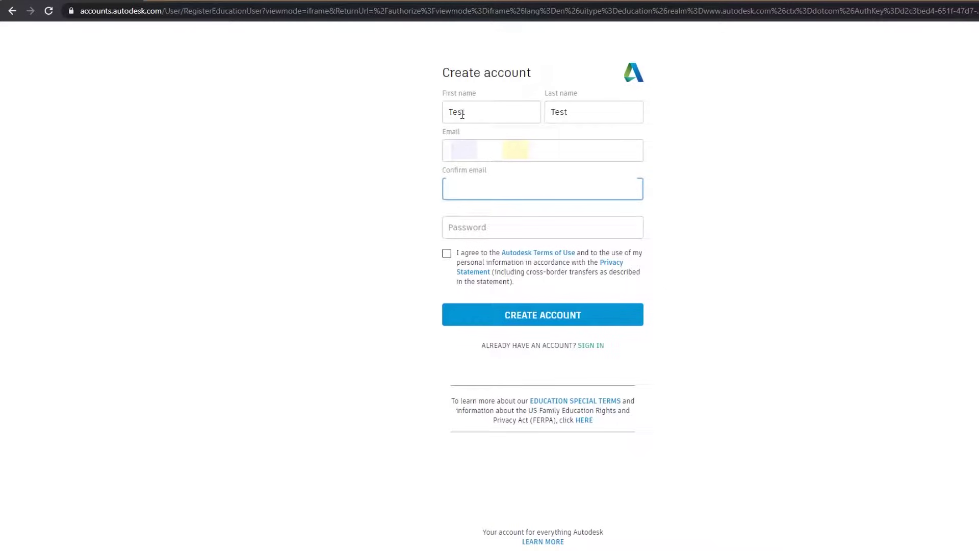
click(447, 253)
click(451, 229)
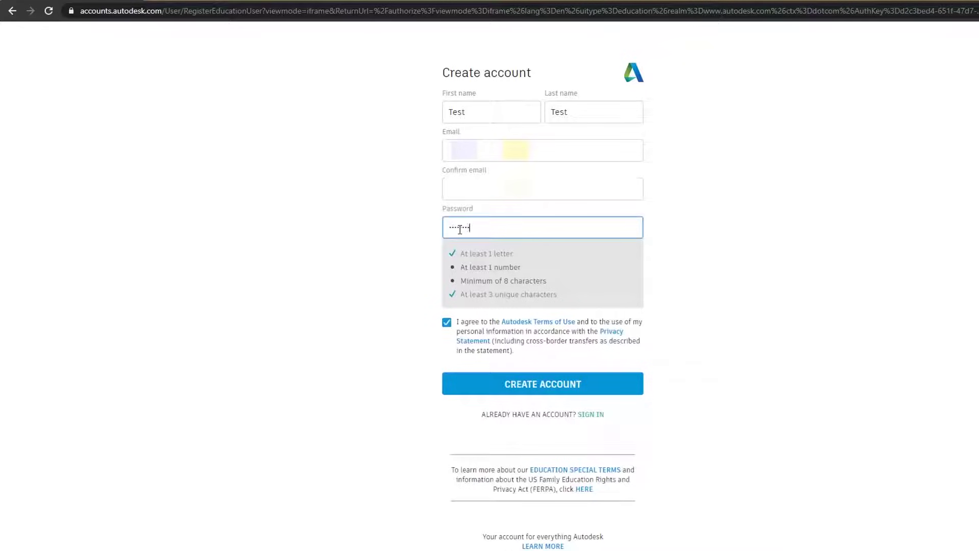
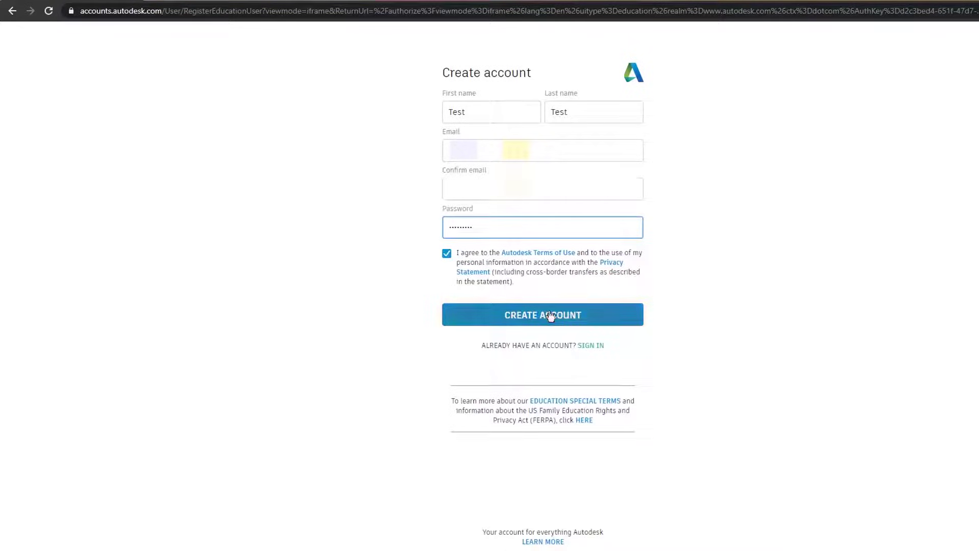
click(551, 316)
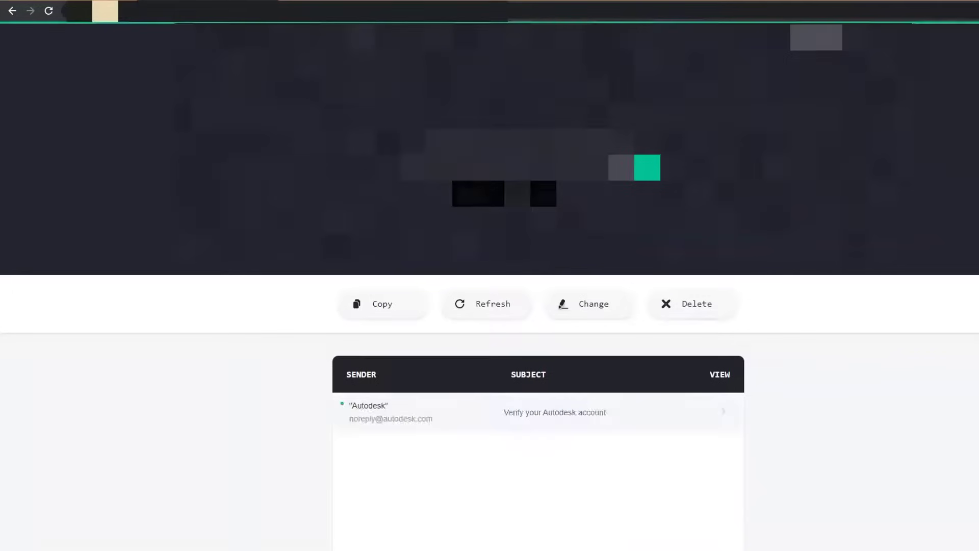
Open the 'Verify your Autodesk account' email to confirm the new education account
click(398, 417)
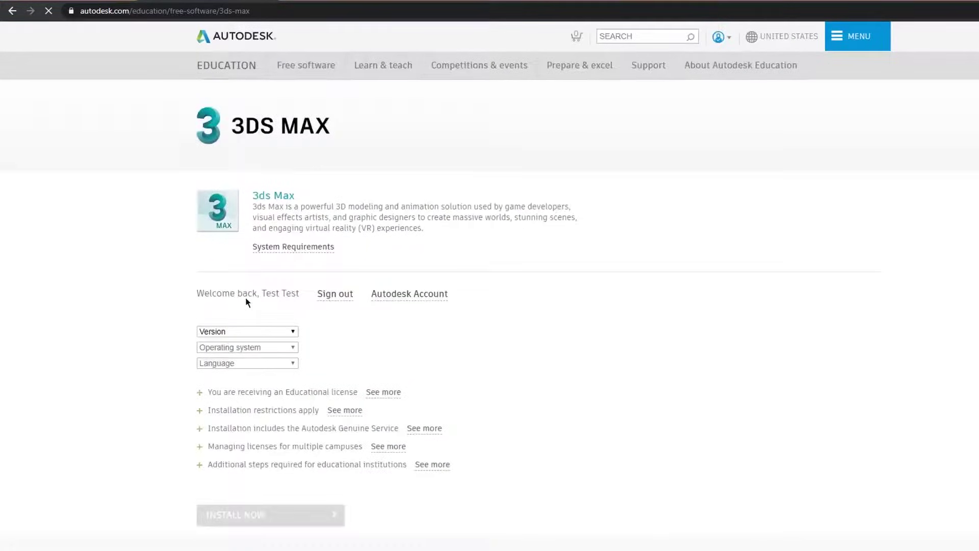
Choose 3ds Max 2020, Windows 64-bit, English, start Install Now and accept the license
click(247, 278)
click(230, 314)
click(291, 347)
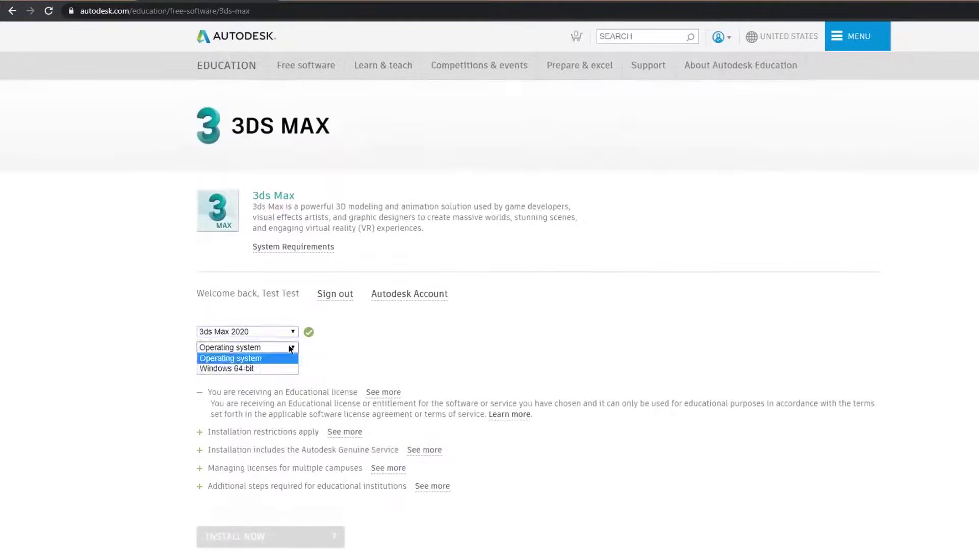
click(263, 369)
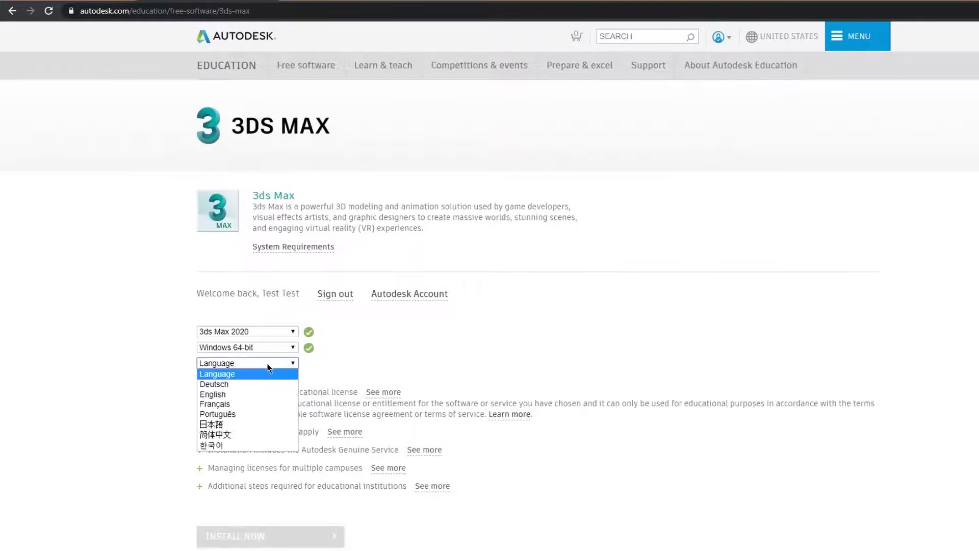
click(218, 394)
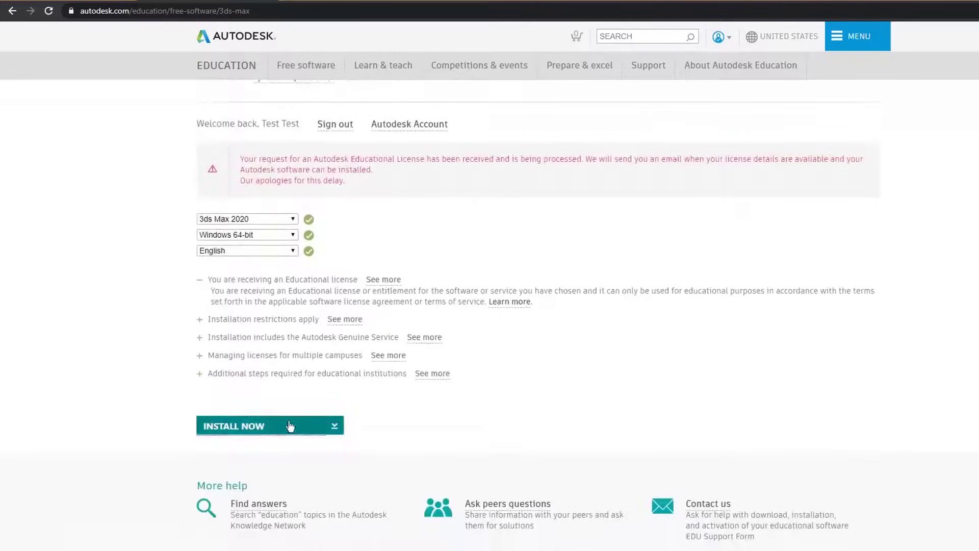
click(290, 426)
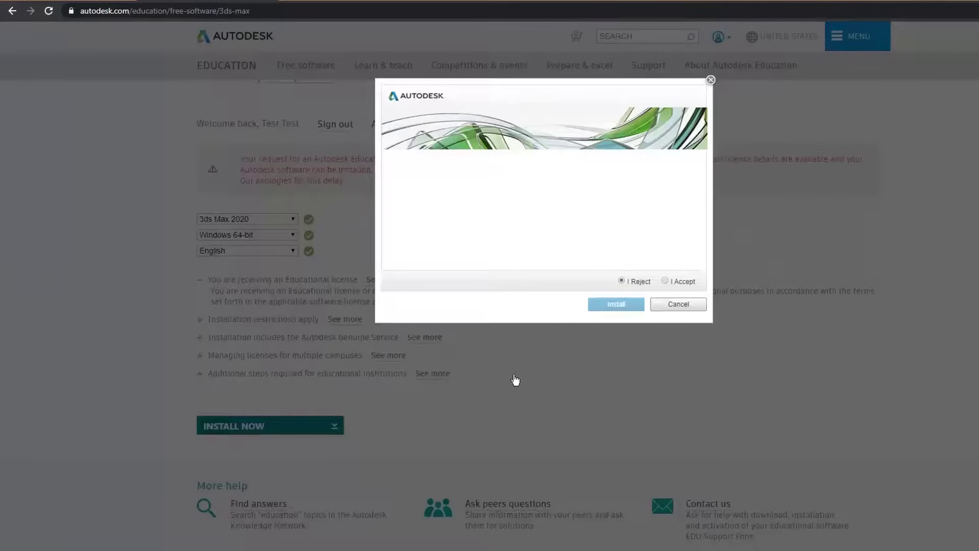
click(669, 283)
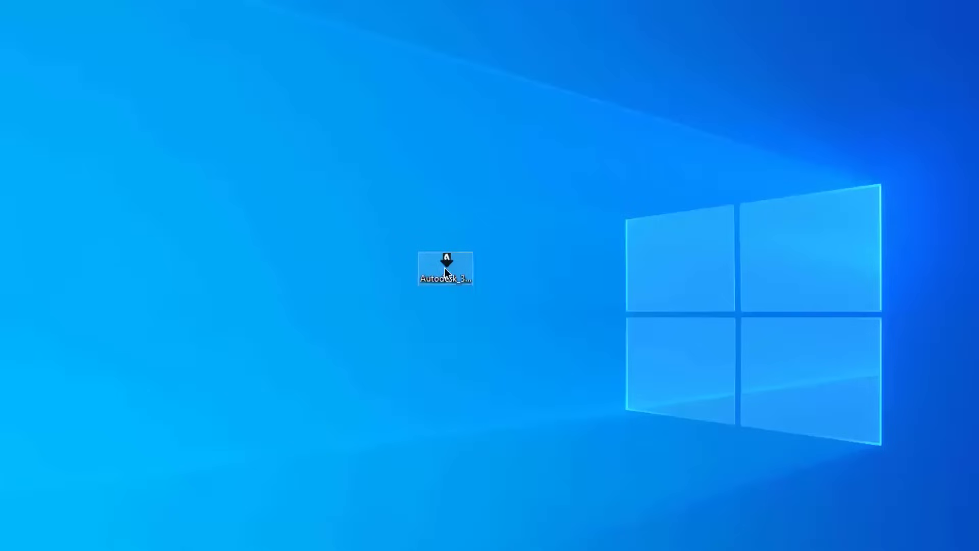
Run the downloaded installer with country Russia, accept the agreement, install and Launch Now
double_click(445, 268)
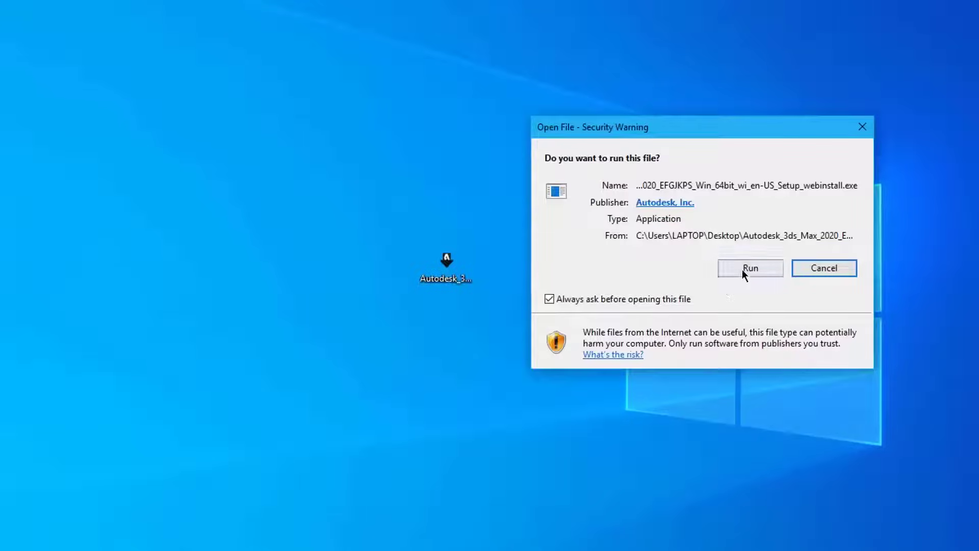
click(744, 268)
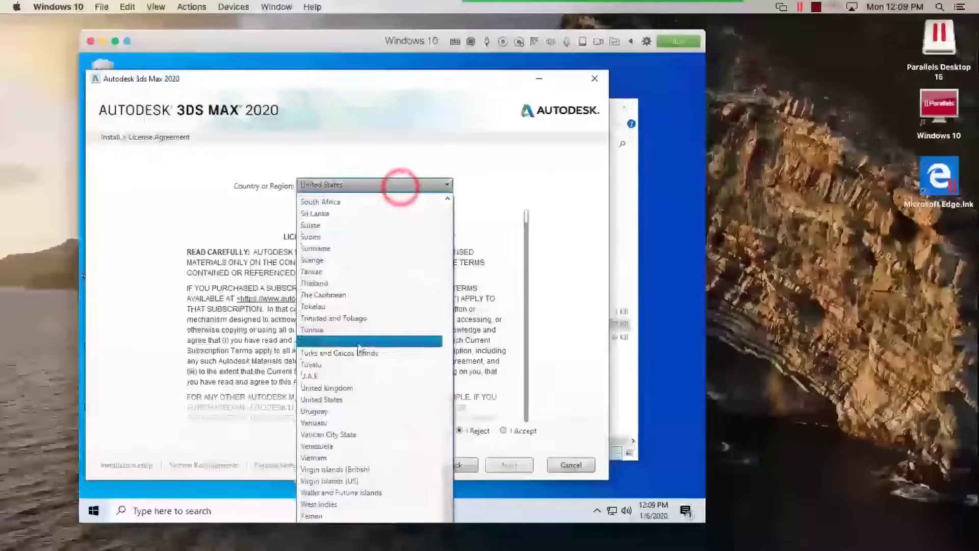
scroll(357, 348, up, 5)
scroll(329, 459, down, 3)
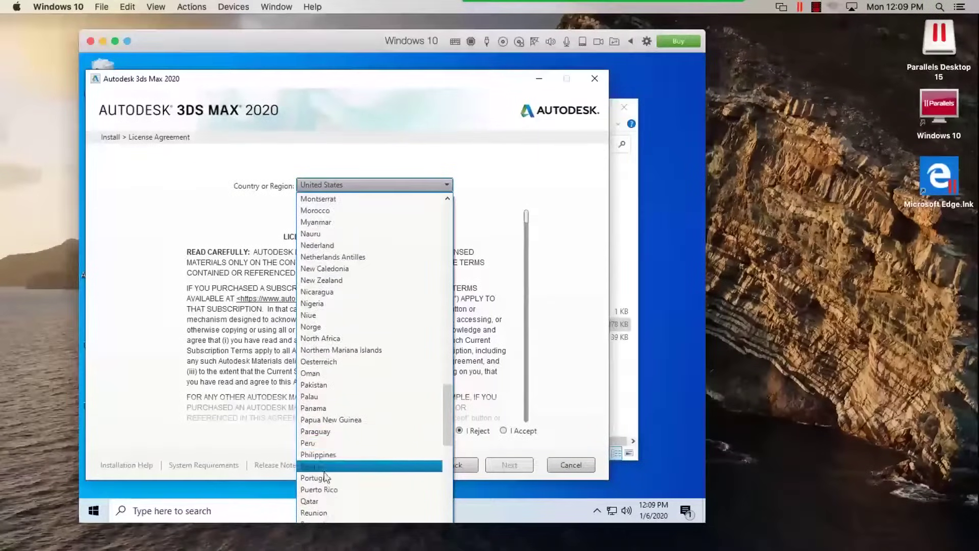
click(311, 466)
click(504, 430)
click(510, 464)
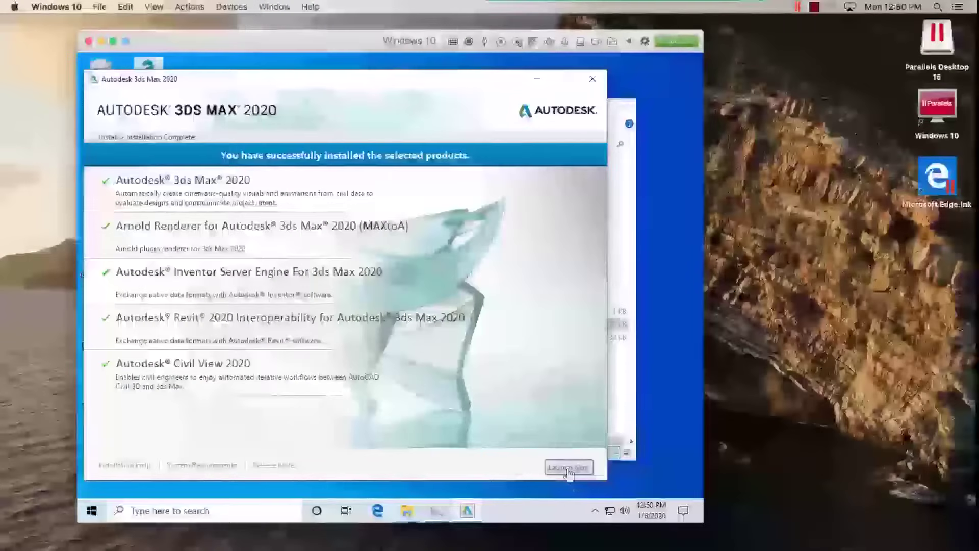
click(568, 467)
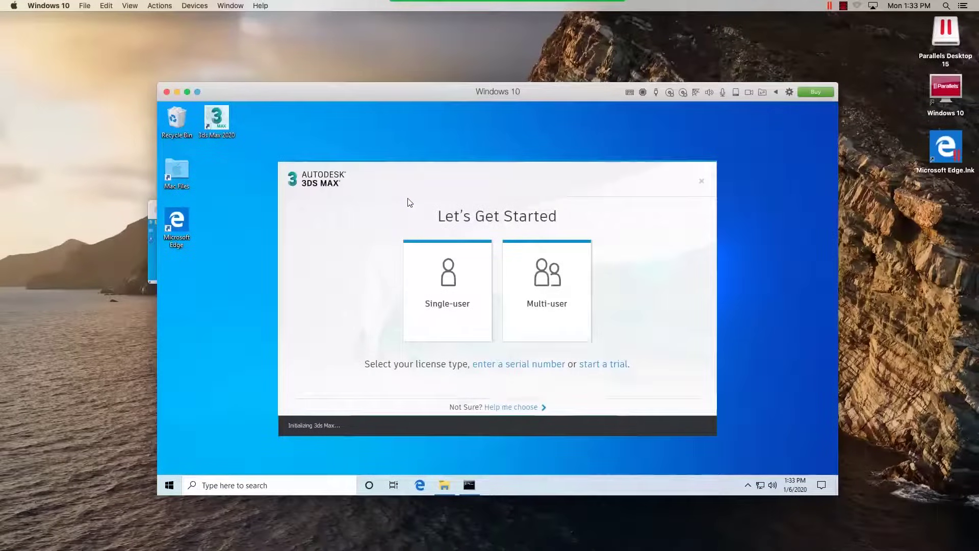
Pick the license option, agree to privacy, start the trial, dismiss data collection and continue
click(510, 368)
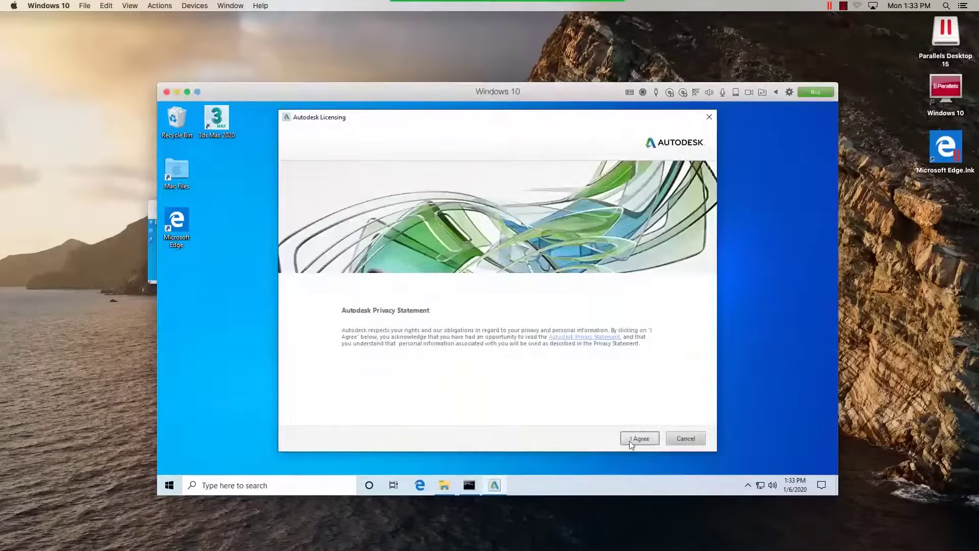
click(631, 441)
click(373, 420)
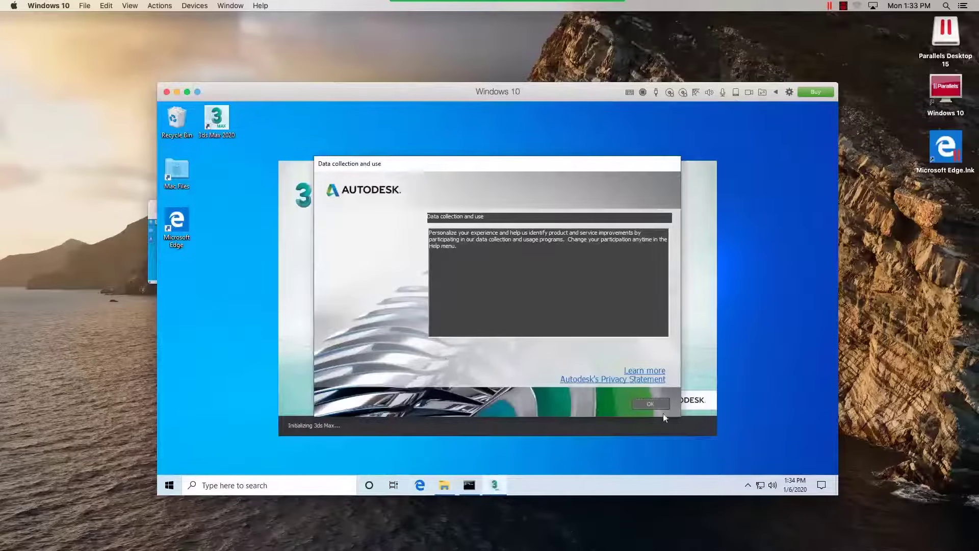
click(651, 404)
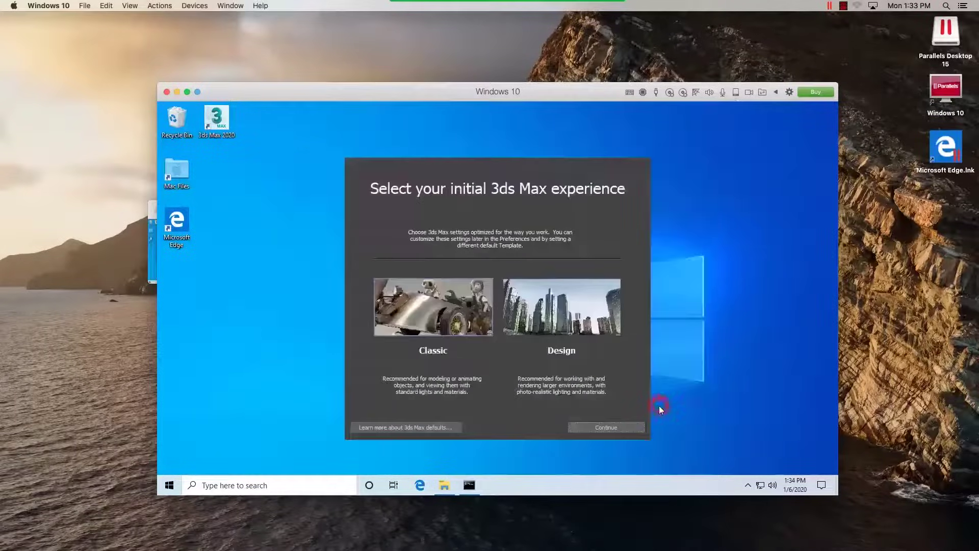
click(596, 429)
drag(397, 91, 343, 88)
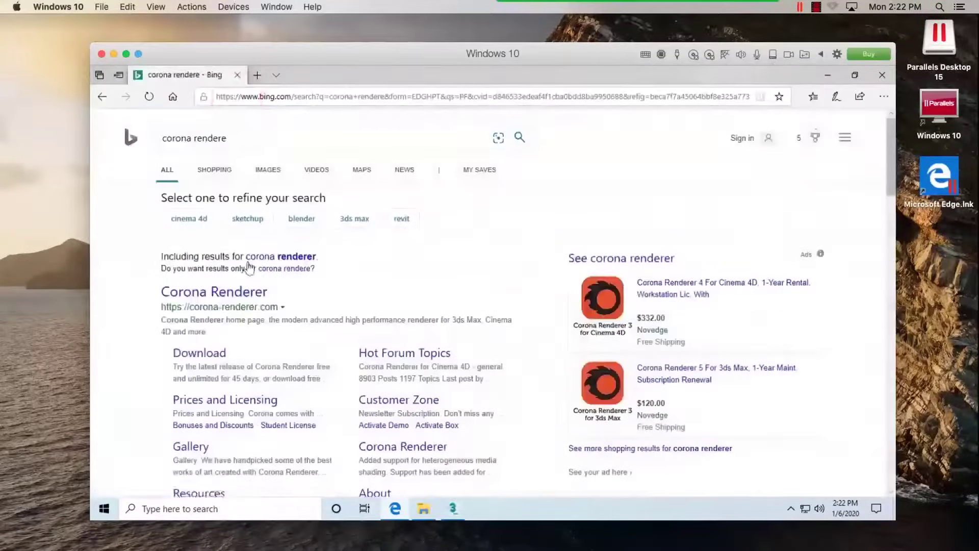
Download the Corona Renderer 5 for 3ds Max zip from corona-renderer.com and extract all its files
click(212, 351)
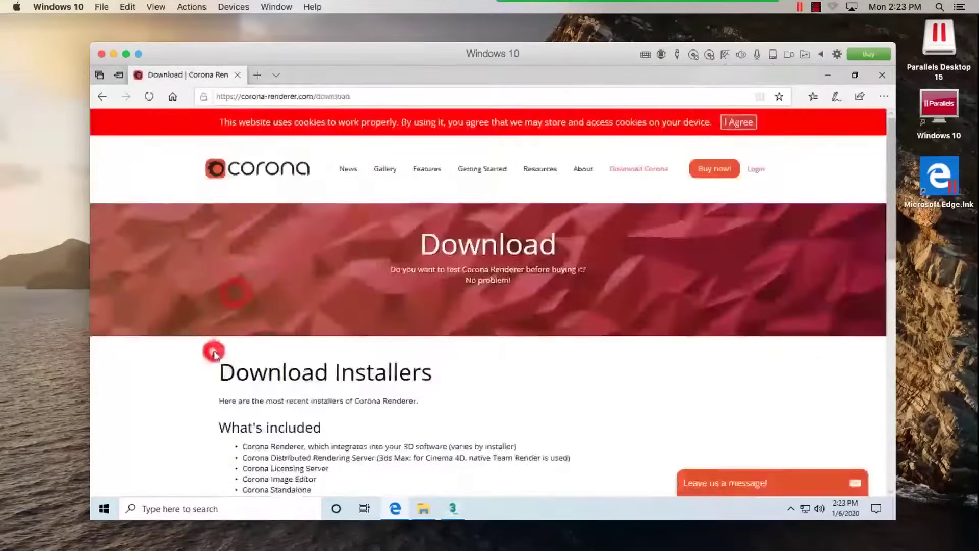
scroll(332, 383, down, 5)
click(270, 332)
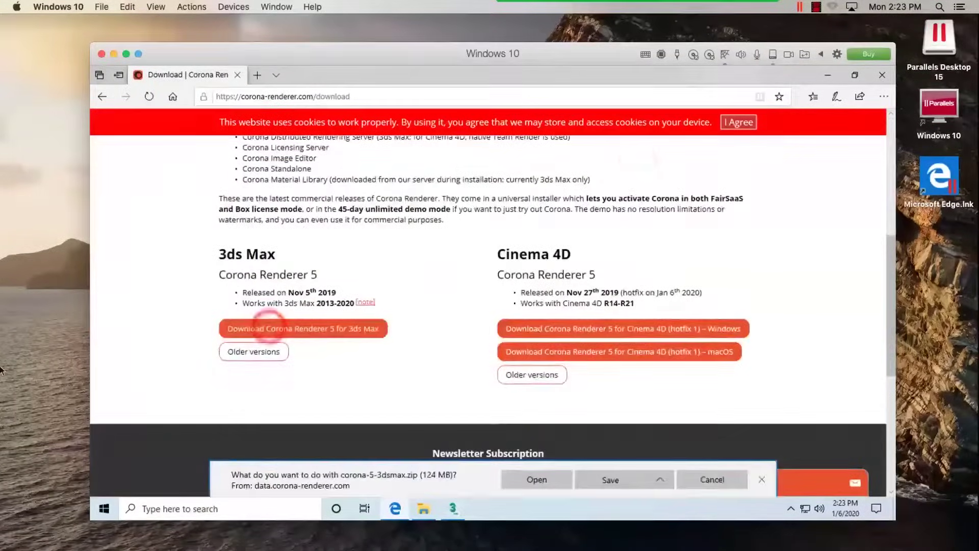
click(661, 479)
click(615, 463)
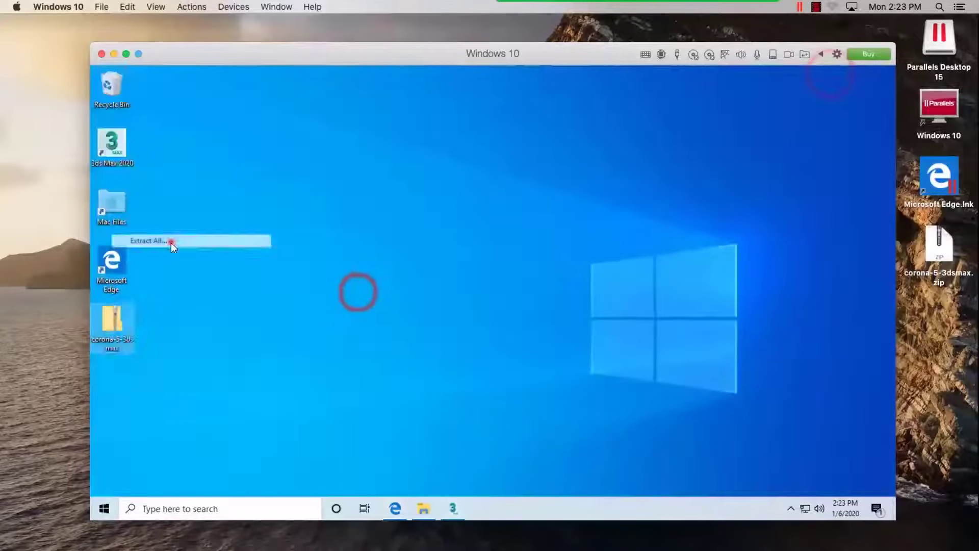
click(612, 401)
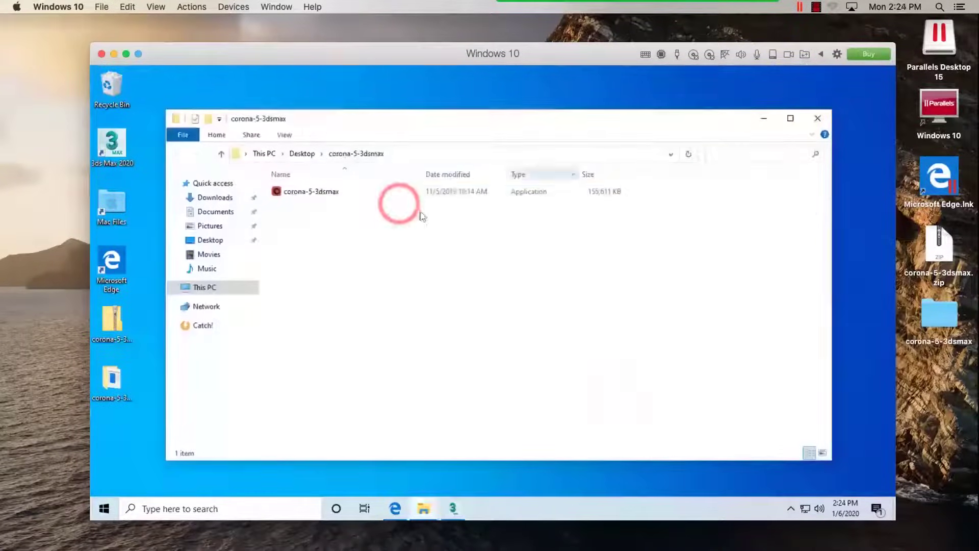
click(336, 194)
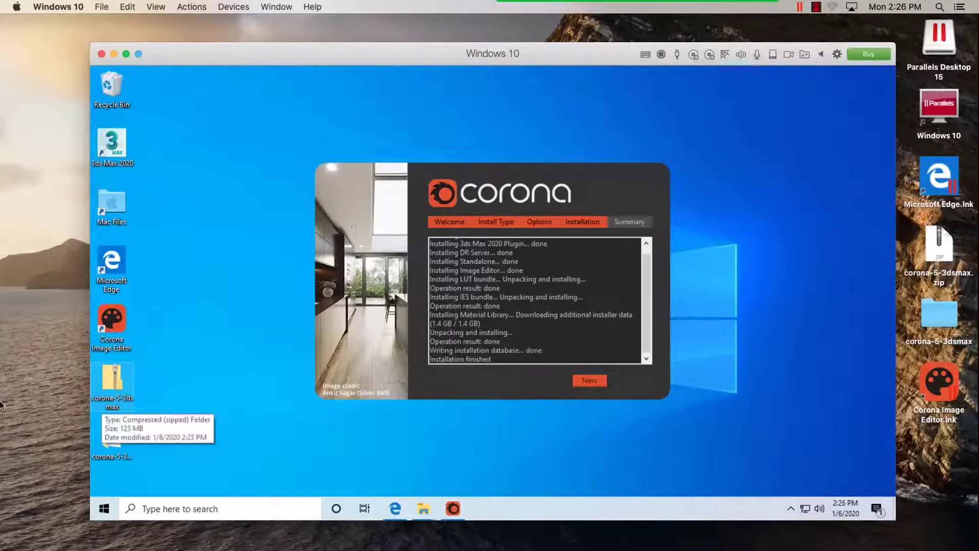
Advance to the Corona installer's Summary page and finish to close it
click(589, 380)
click(632, 381)
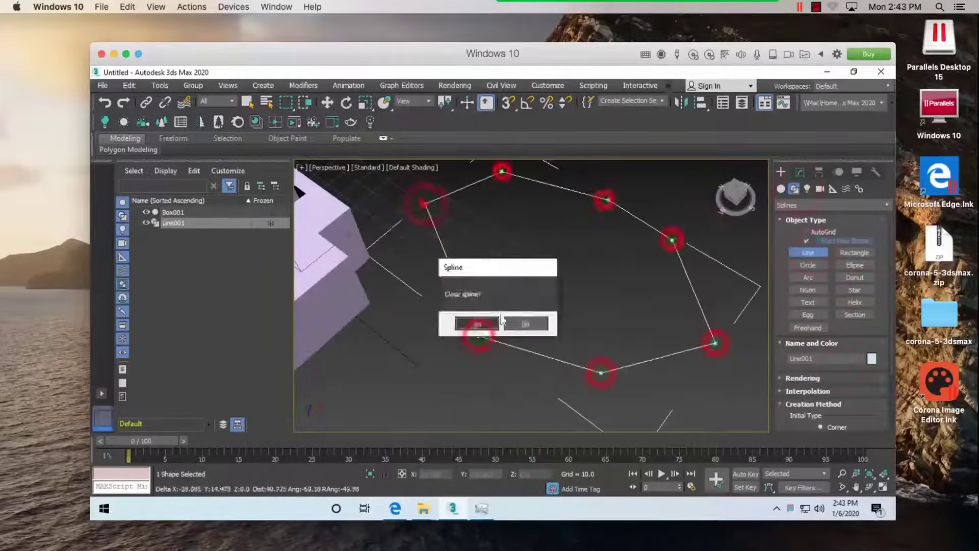
Confirm closing the spline and apply an Extrude modifier to make it a solid slab
click(482, 324)
click(800, 172)
click(809, 209)
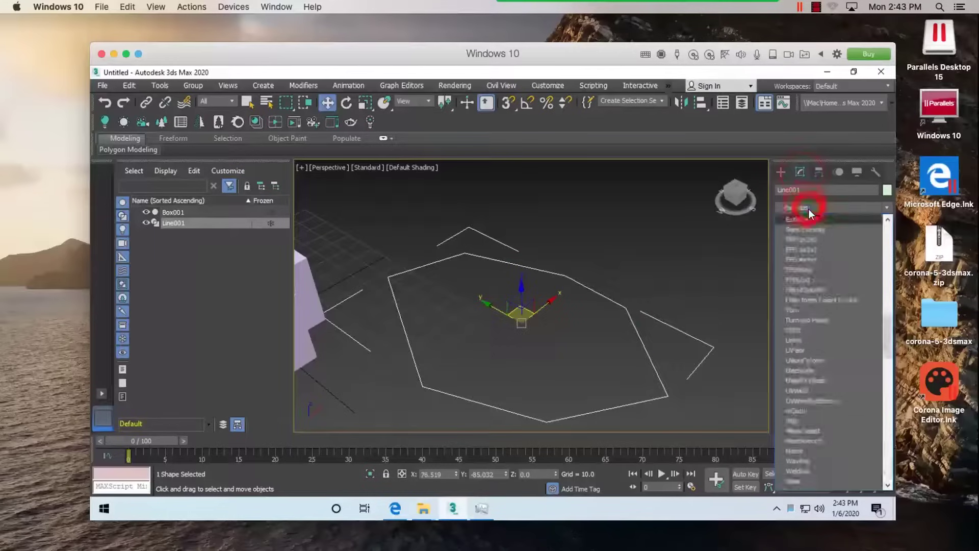
click(800, 219)
scroll(586, 372, up, 3)
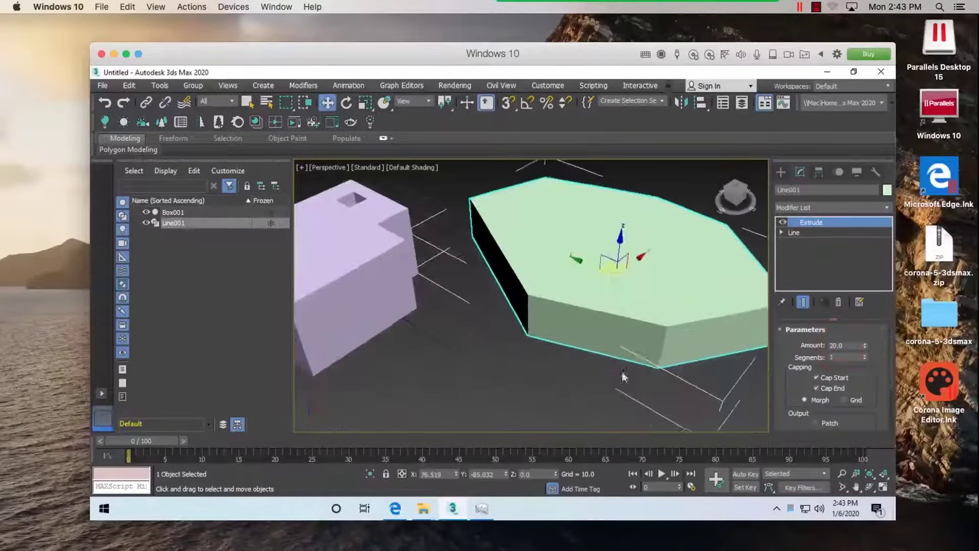
scroll(624, 376, down, 3)
scroll(640, 372, down, 3)
scroll(640, 372, down, 2)
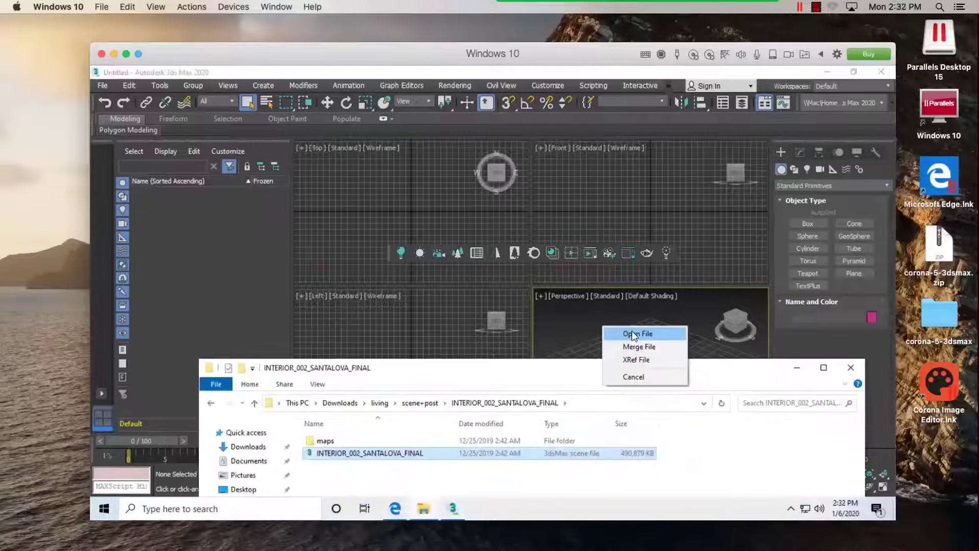
Open the .max scene, dismiss missing-files and units warnings, and start a Corona render with Shift+Q
click(632, 334)
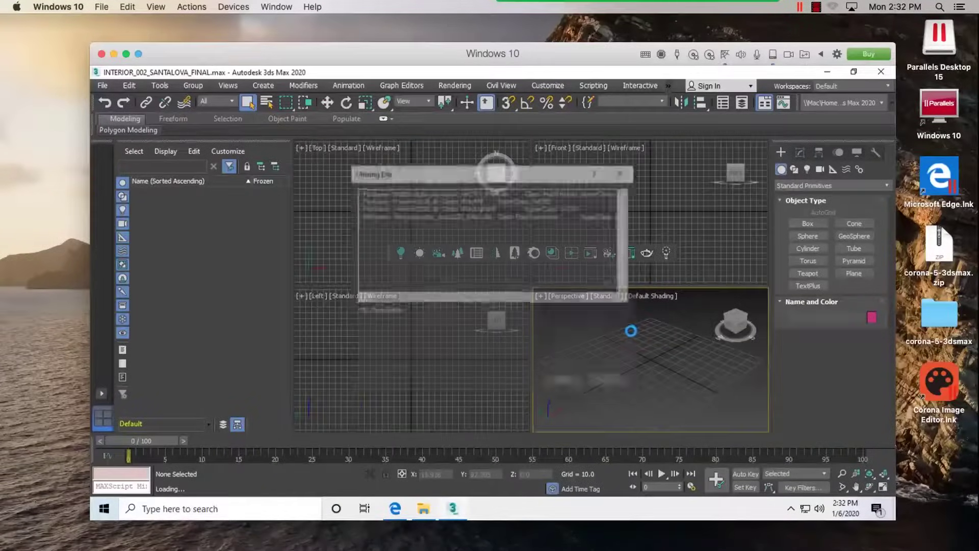
click(560, 382)
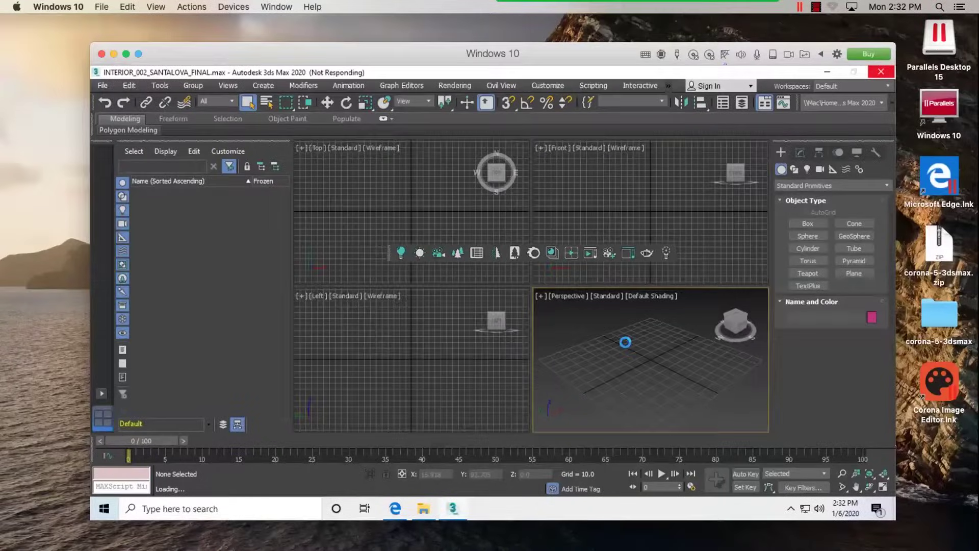
click(492, 346)
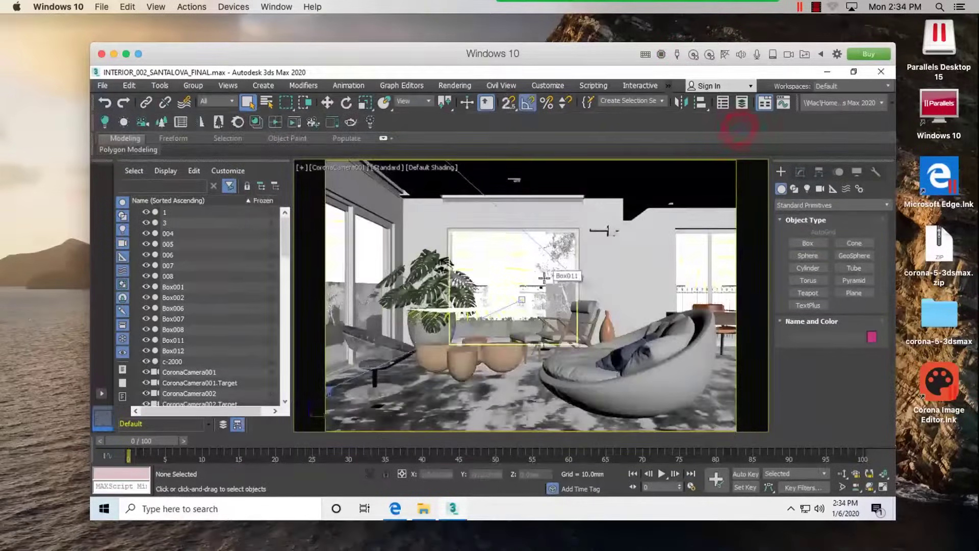
key(shift+q)
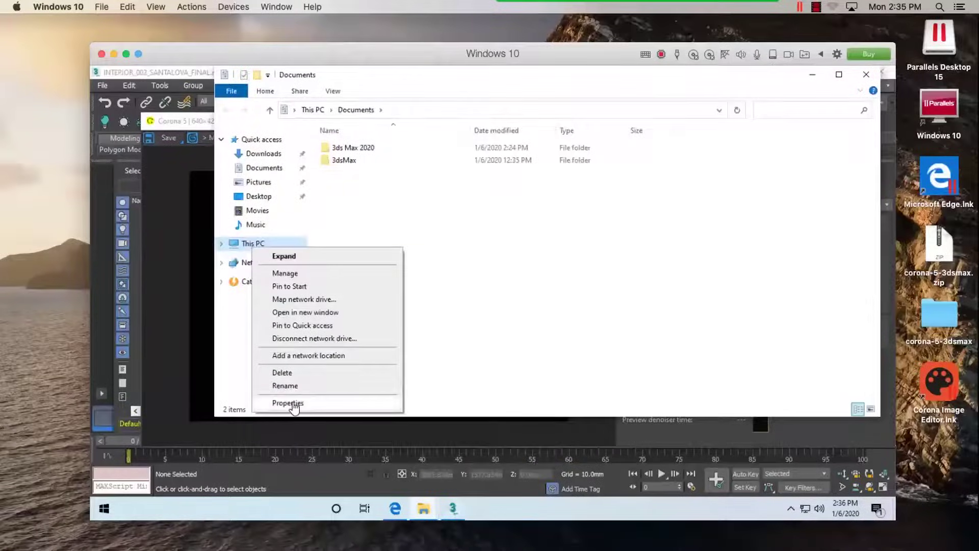
Show the computer's system properties from This PC
click(294, 405)
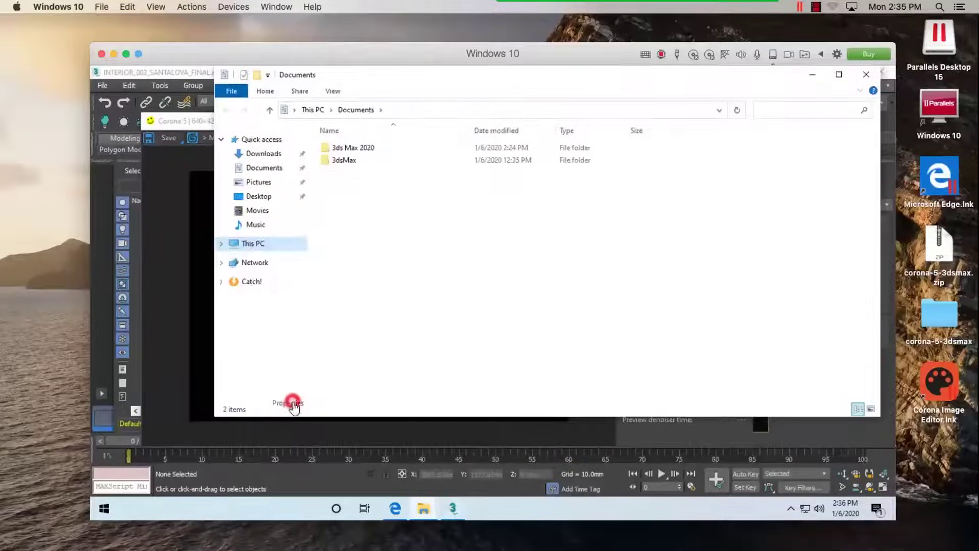